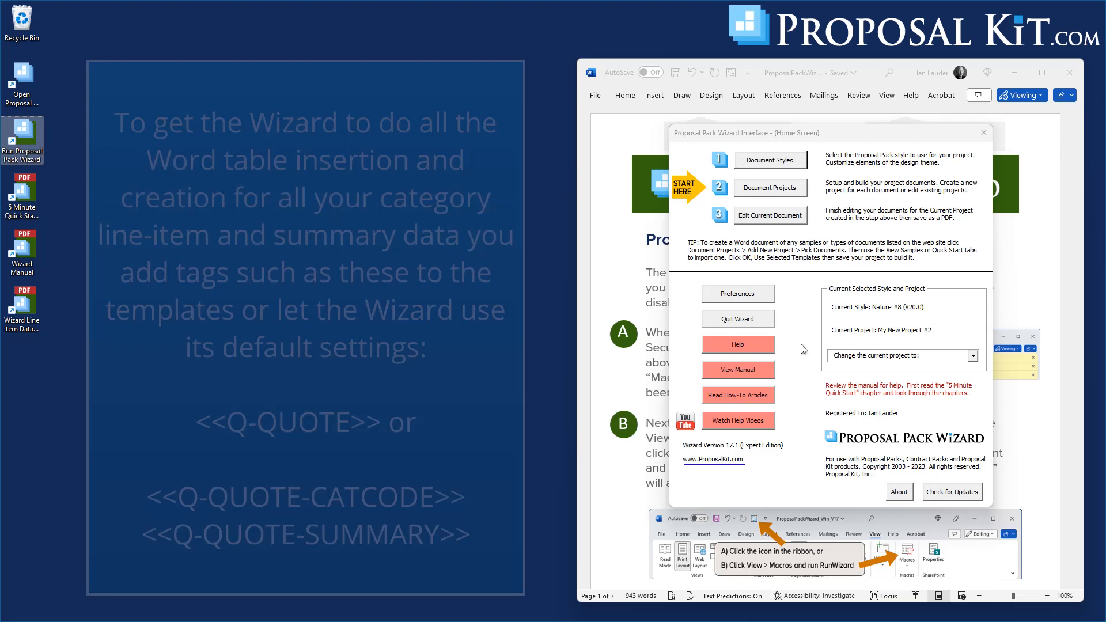
Step: Open the quote template settings for the Basic Product and Service Sales definition in the line item quoting database preferences
left_click(810, 306)
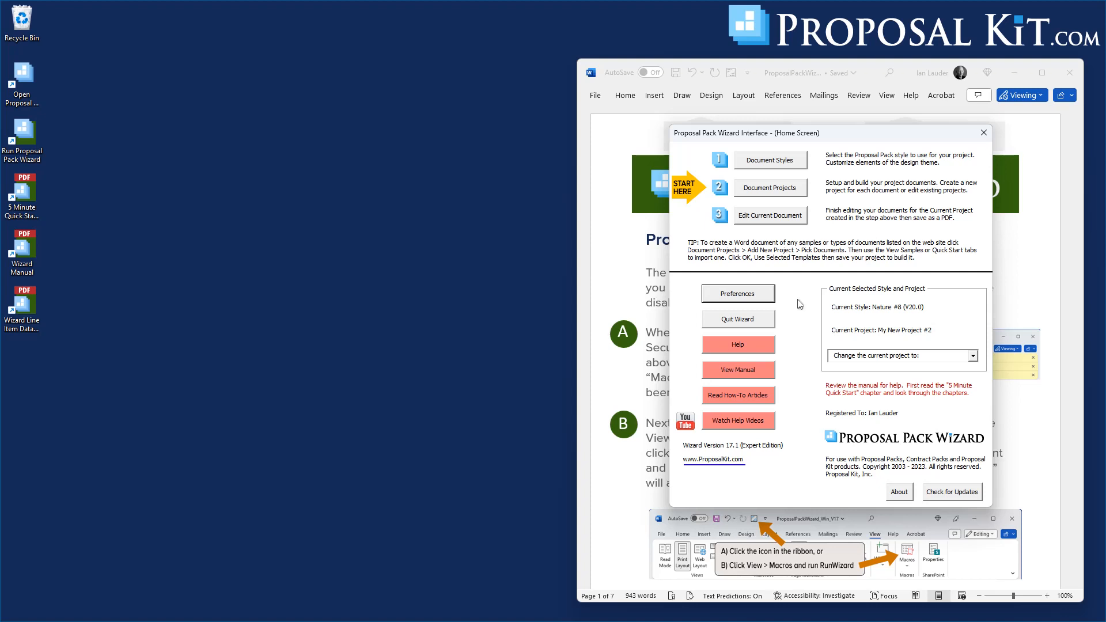
left_click(750, 294)
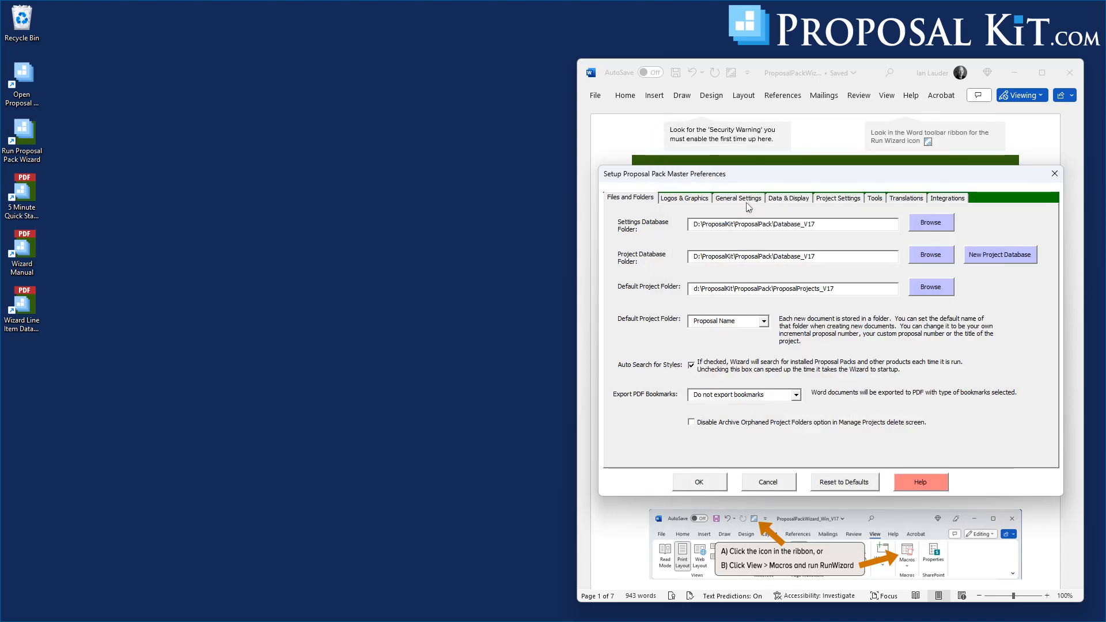
left_click(782, 202)
left_click(675, 225)
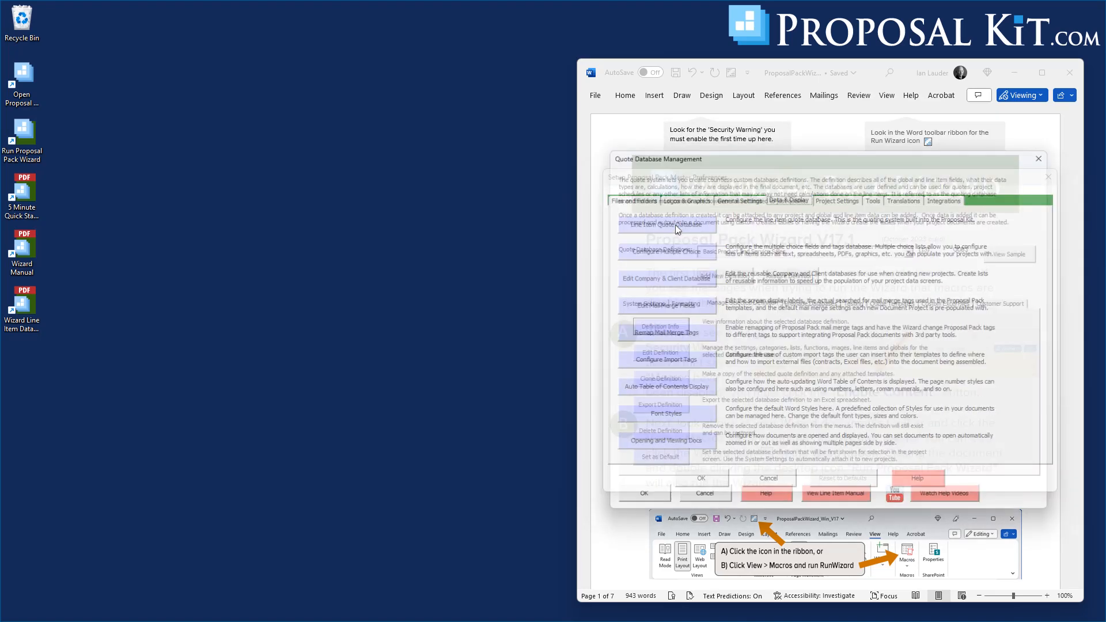
left_click_drag(834, 153, 836, 130)
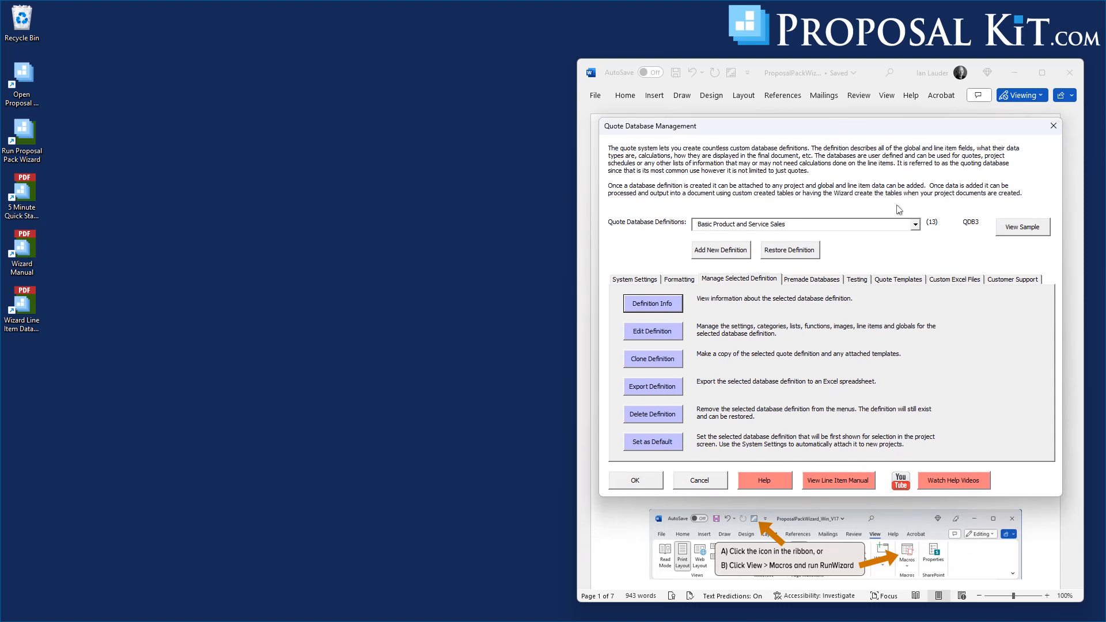
left_click(900, 283)
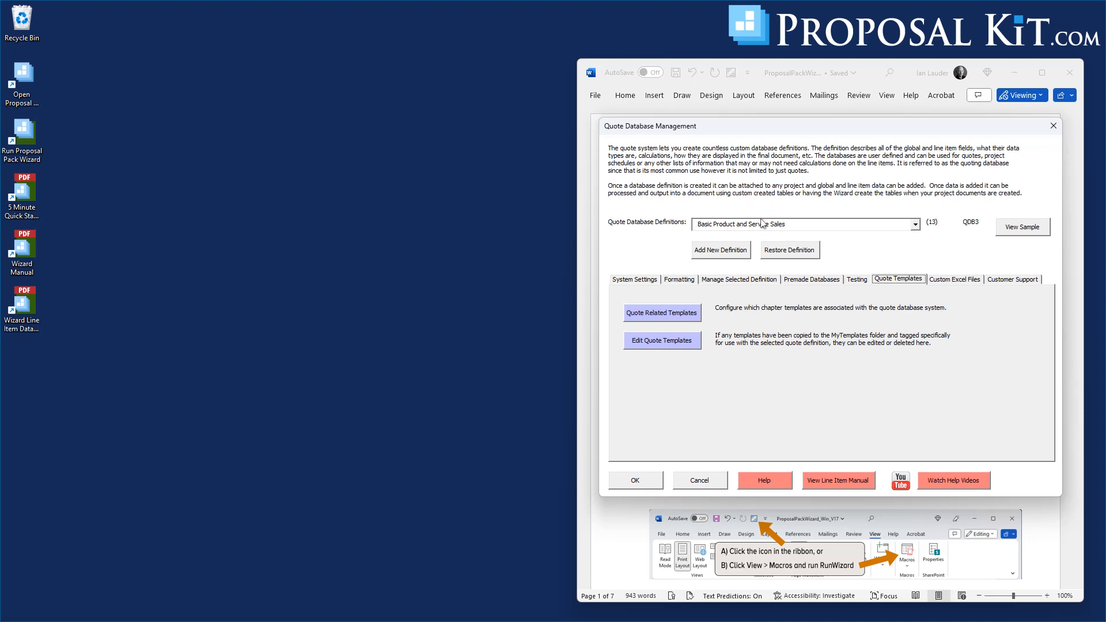
Step: Check which custom templates exist for the selected quote definition, including a listing of all MyTemplates files
left_click(666, 343)
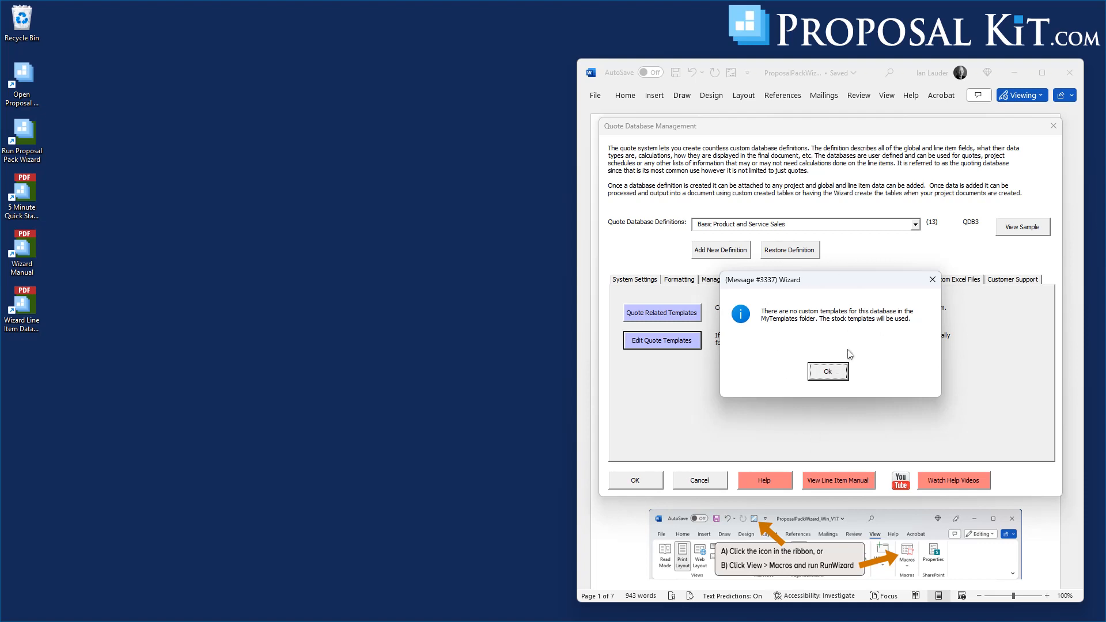
left_click(828, 372)
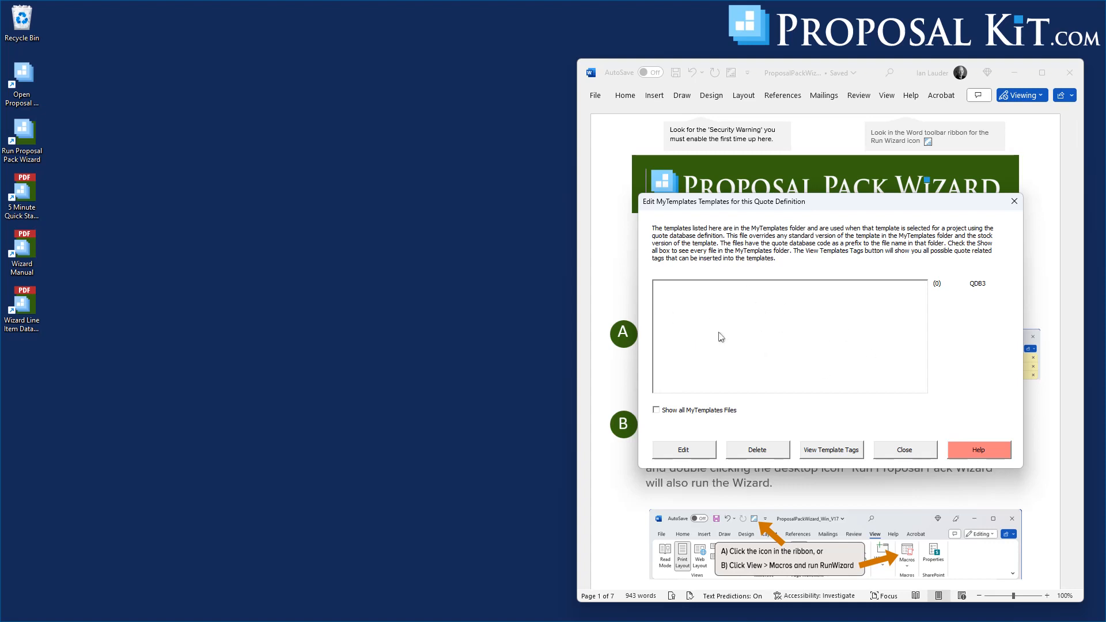
left_click(657, 411)
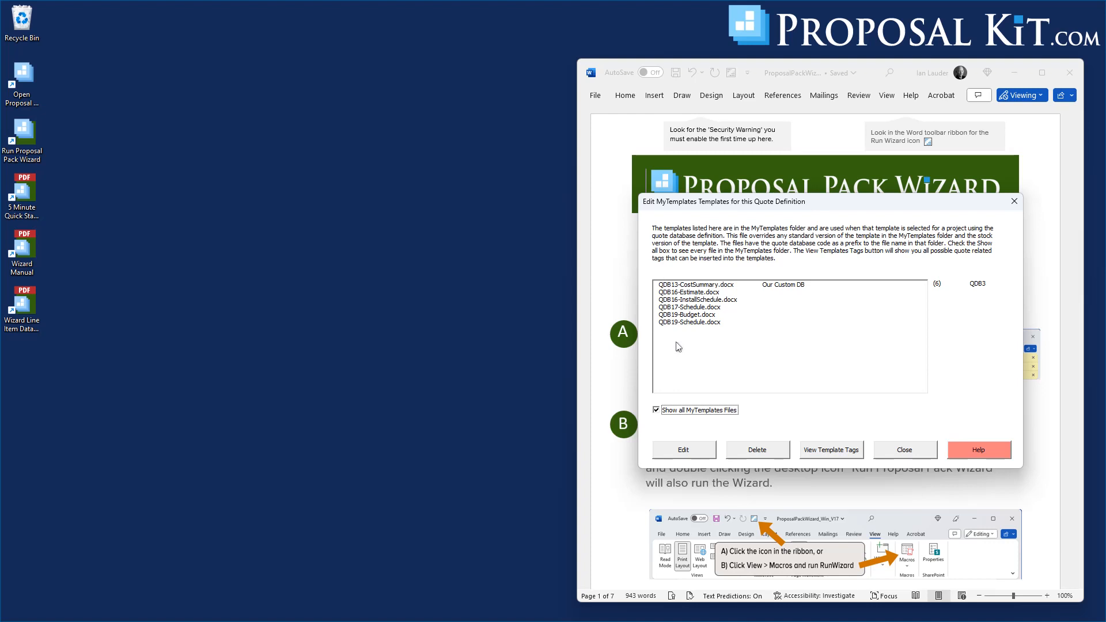
left_click(656, 410)
left_click(830, 372)
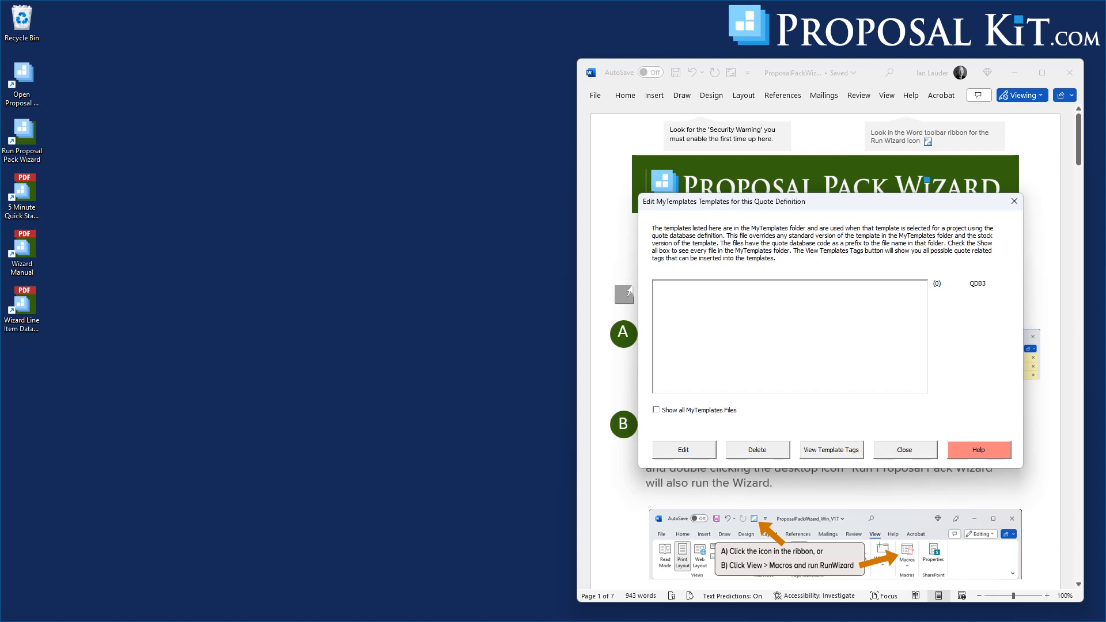
left_click(896, 450)
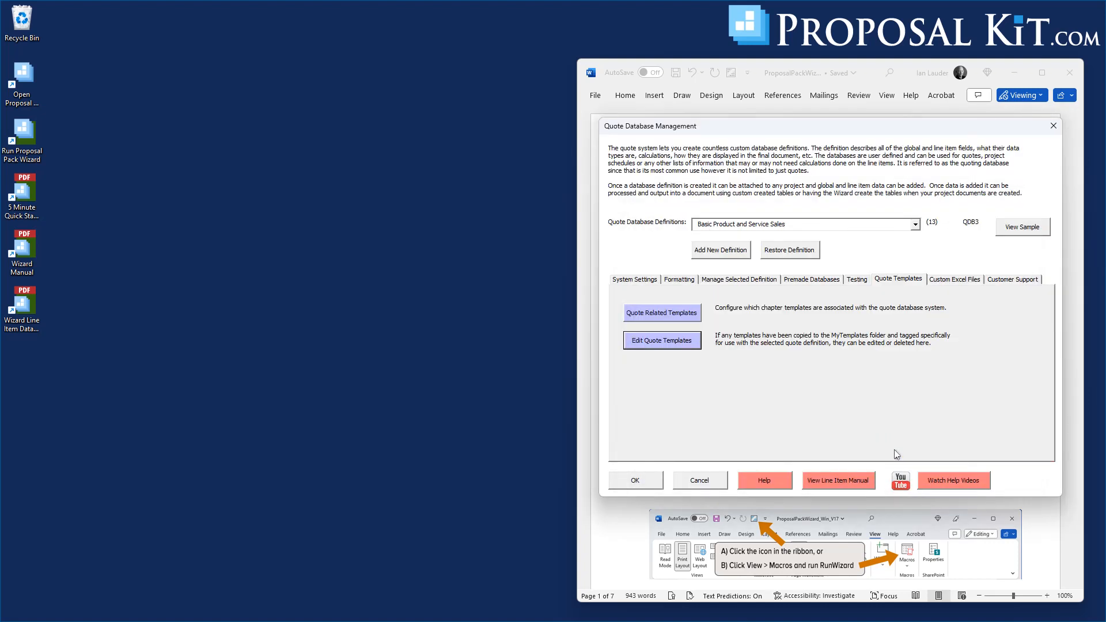
Step: Copy the associated Cost Summary template to MyTemplates with the Products, Services and Summary categories selected and no tables added
left_click(667, 314)
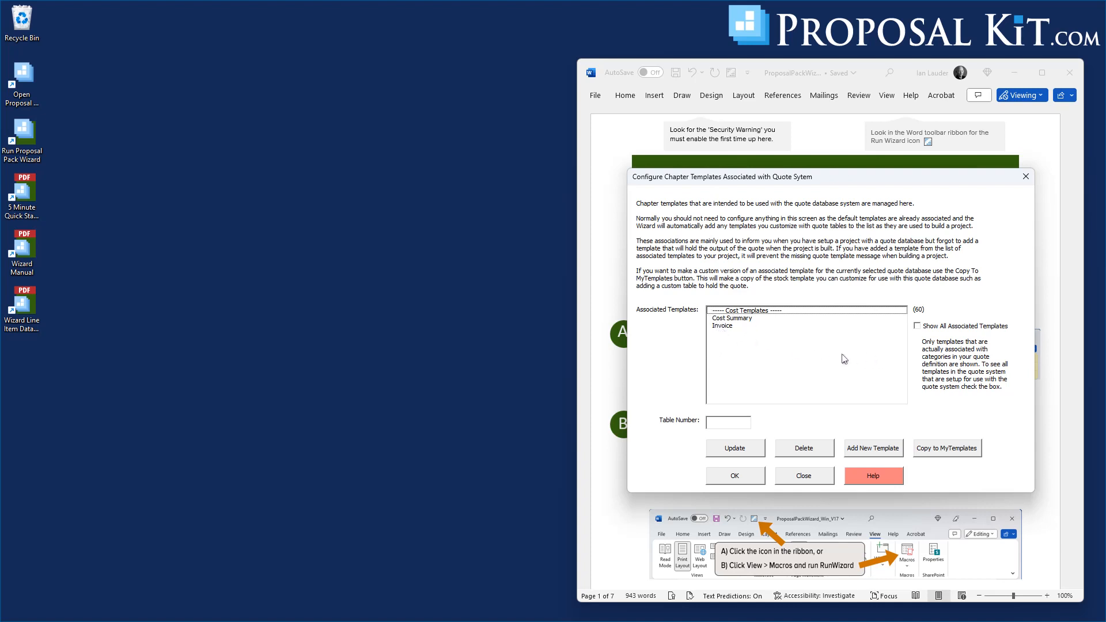
left_click(730, 321)
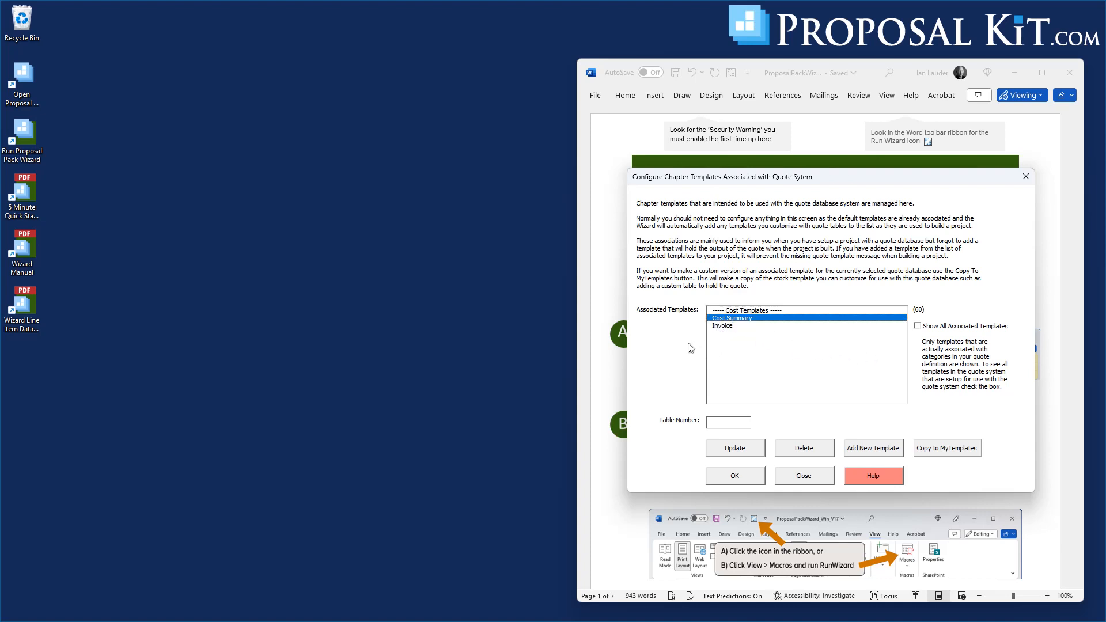
left_click(951, 453)
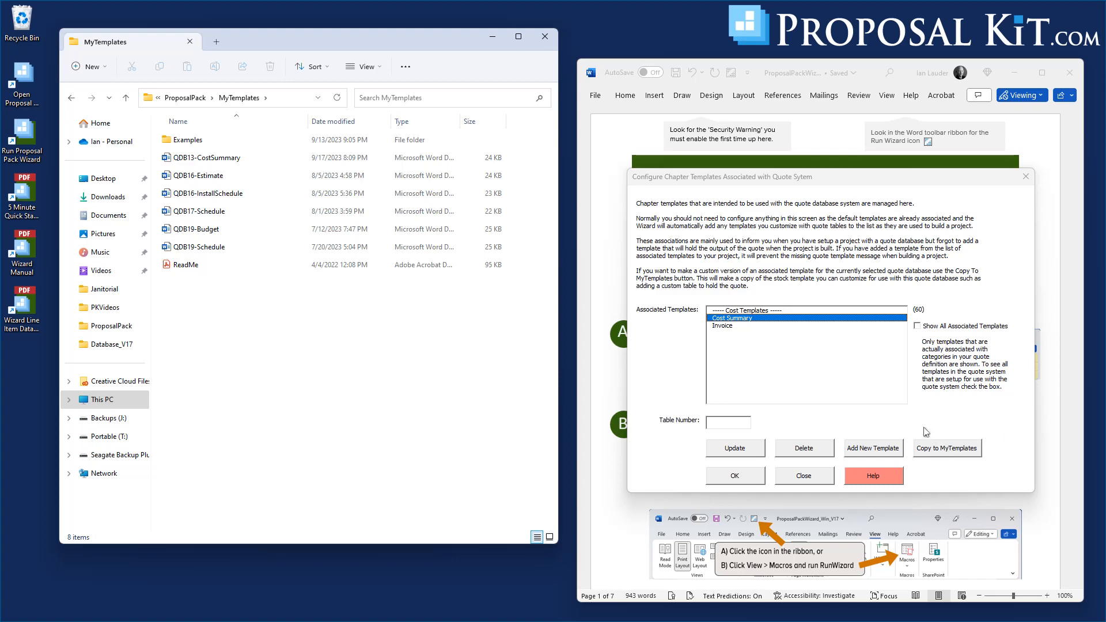
left_click(951, 453)
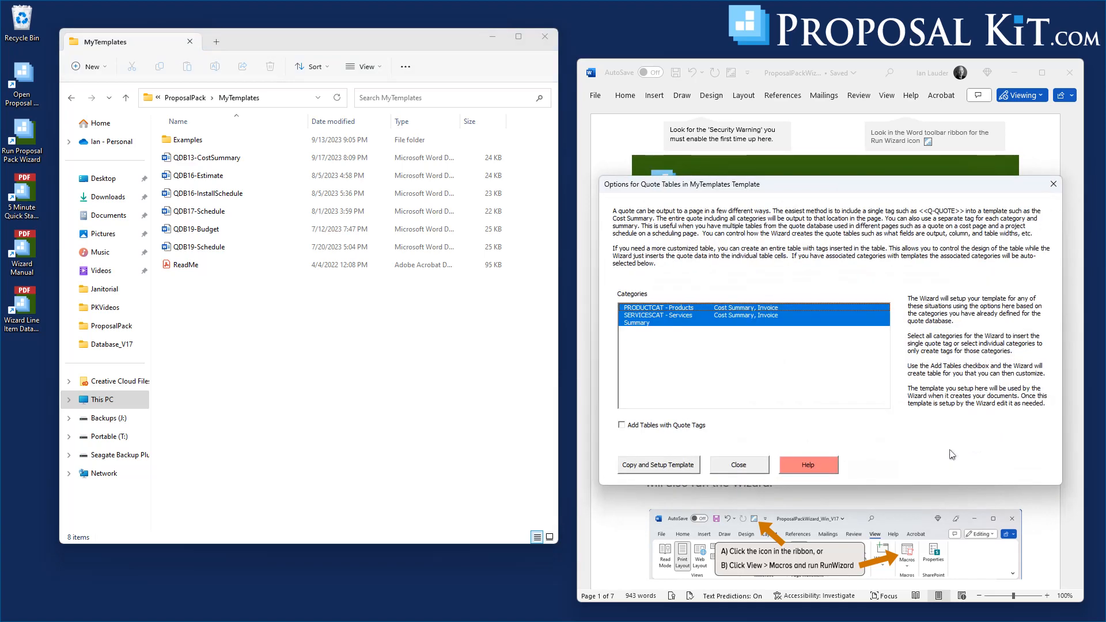
left_click(657, 469)
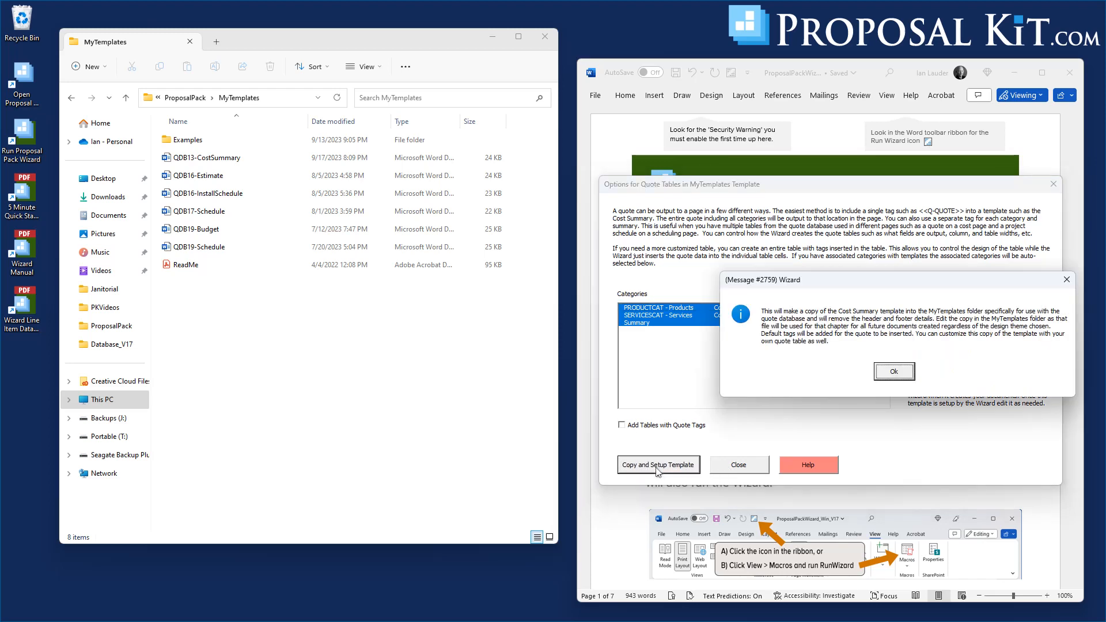
left_click(892, 373)
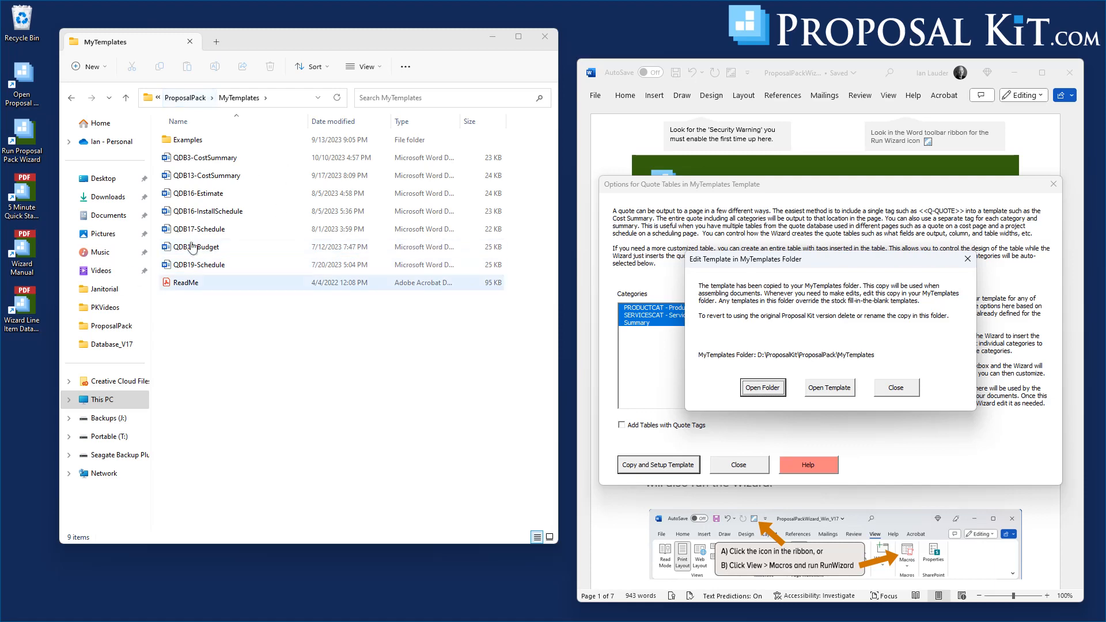
Step: Open the copied QDB3-CostSummary template beside the wizard, examine its quote tag, and close the document
left_click(830, 388)
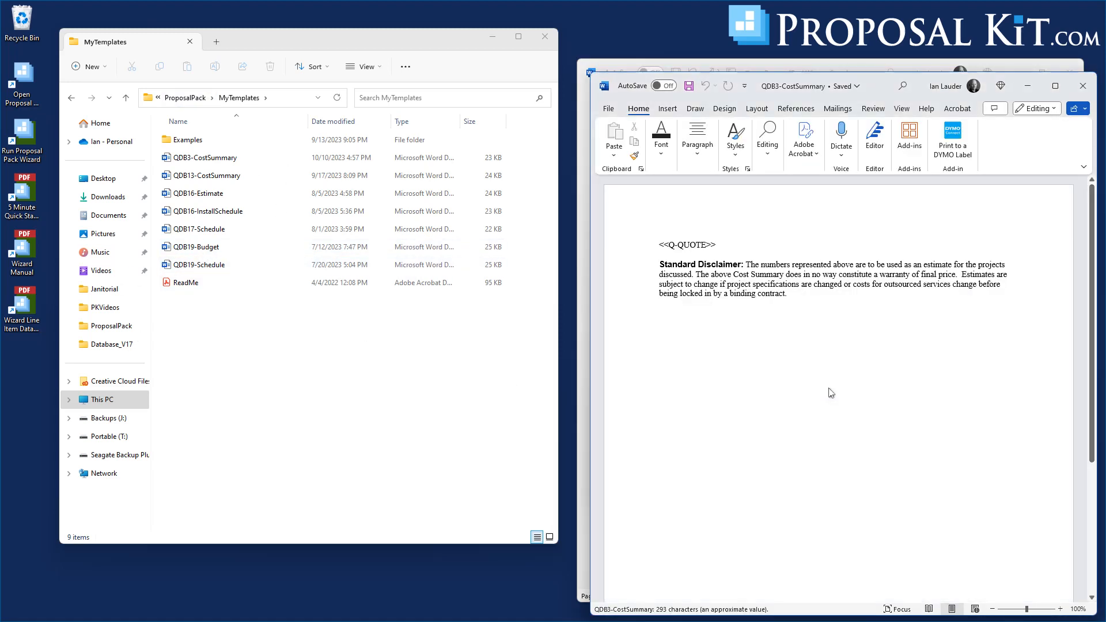
left_click_drag(874, 81, 341, 63)
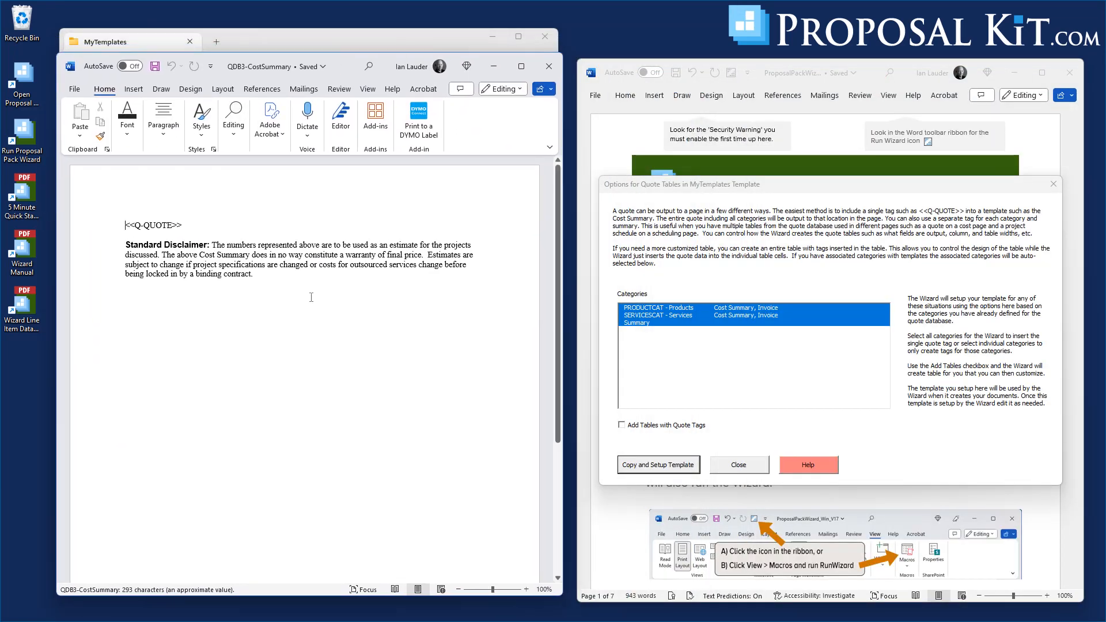
scroll(312, 377, "down", 3)
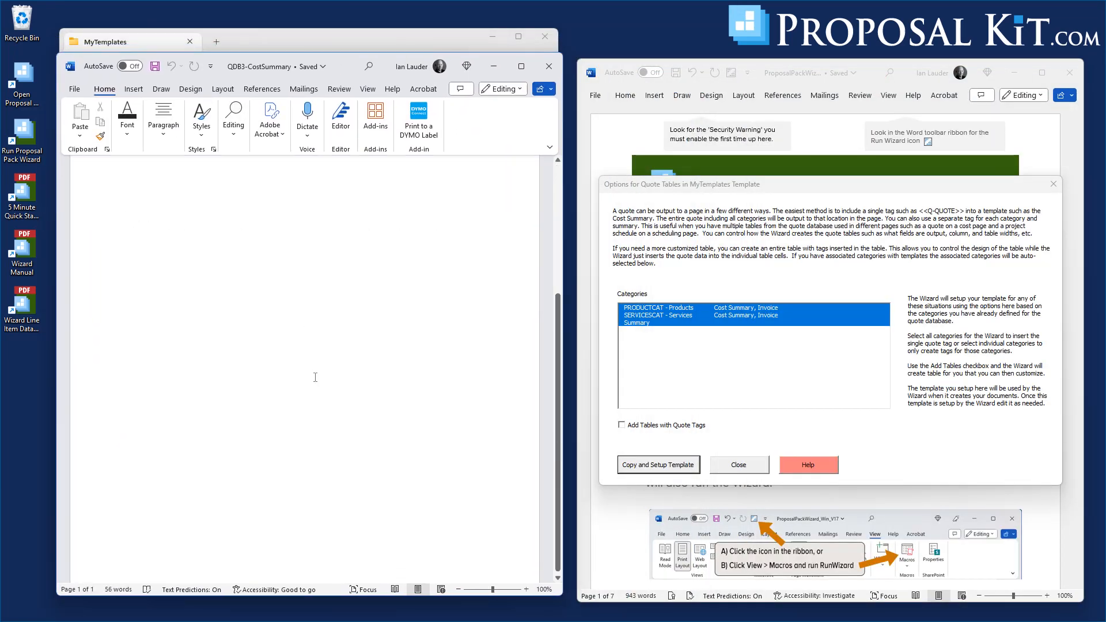
scroll(337, 515, "up", 3)
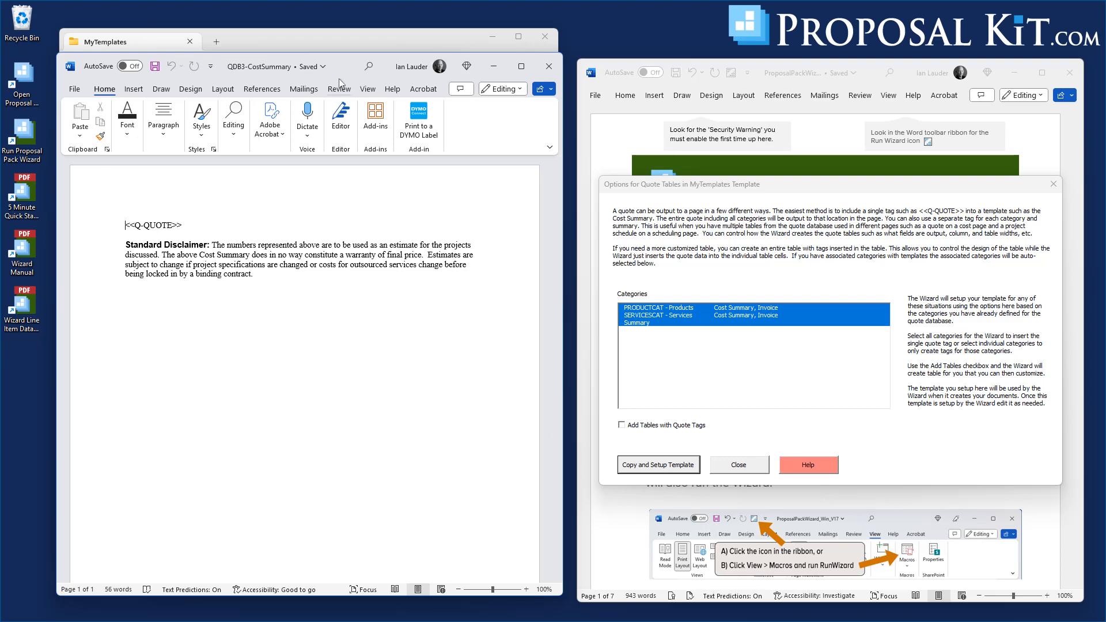
mouse_move(339, 67)
left_mouse_down()
mouse_move(435, 65)
mouse_move(560, 37)
mouse_move(394, 26)
mouse_move(321, 66)
left_mouse_up()
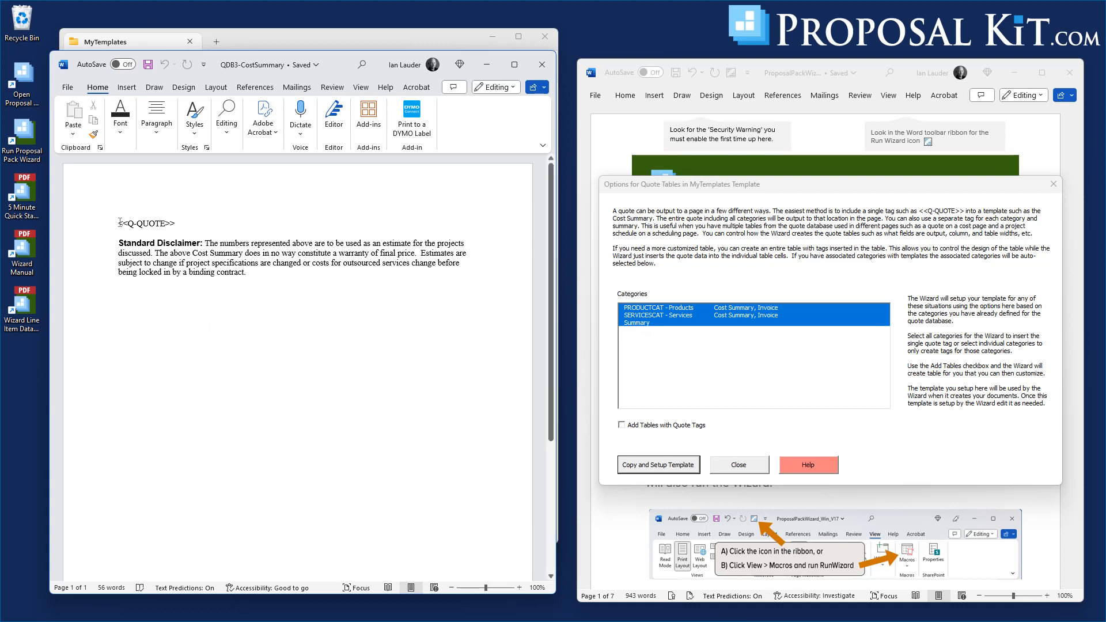
left_click_drag(118, 223, 183, 224)
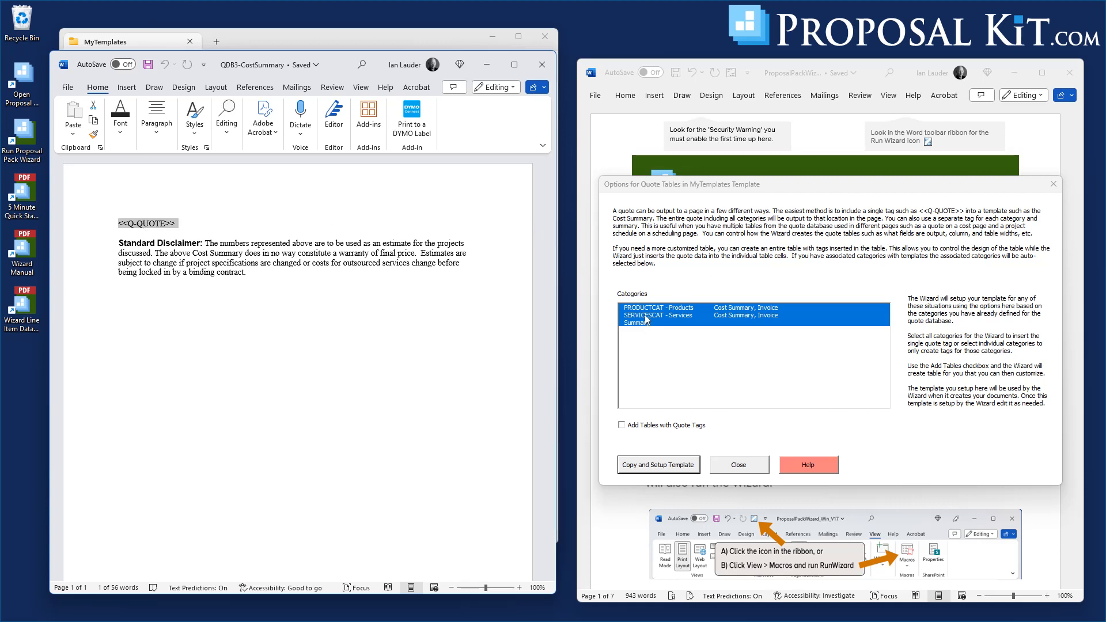
left_click(541, 65)
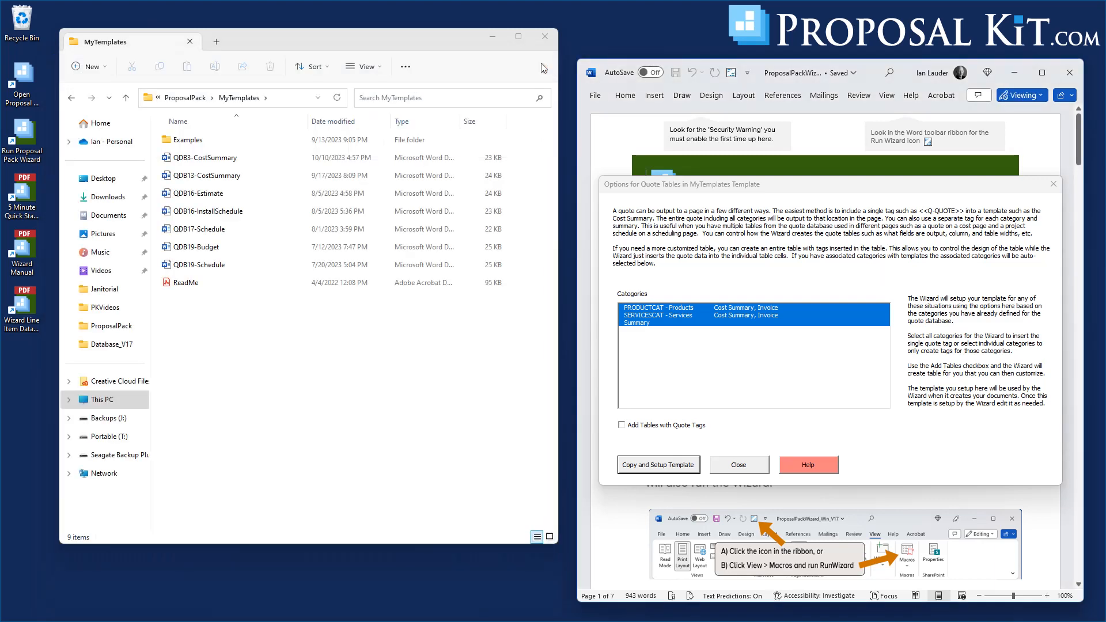
Step: Deselect the Services category and set up the Cost Summary template copy again, overwriting the existing QDB3-CostSummary.docx
left_click(637, 316)
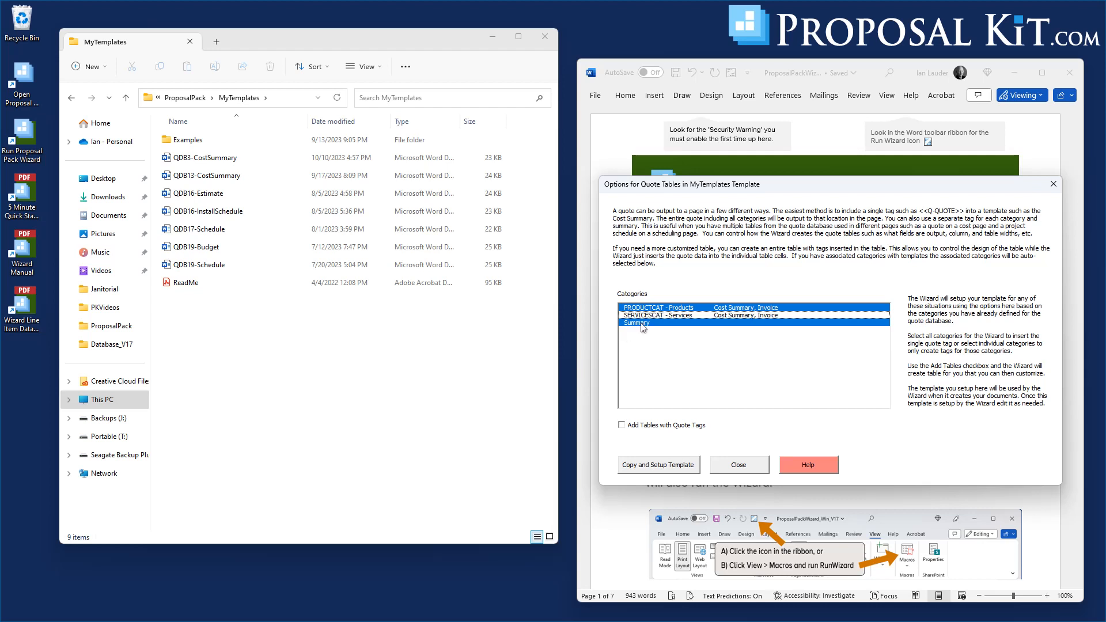
left_click(649, 468)
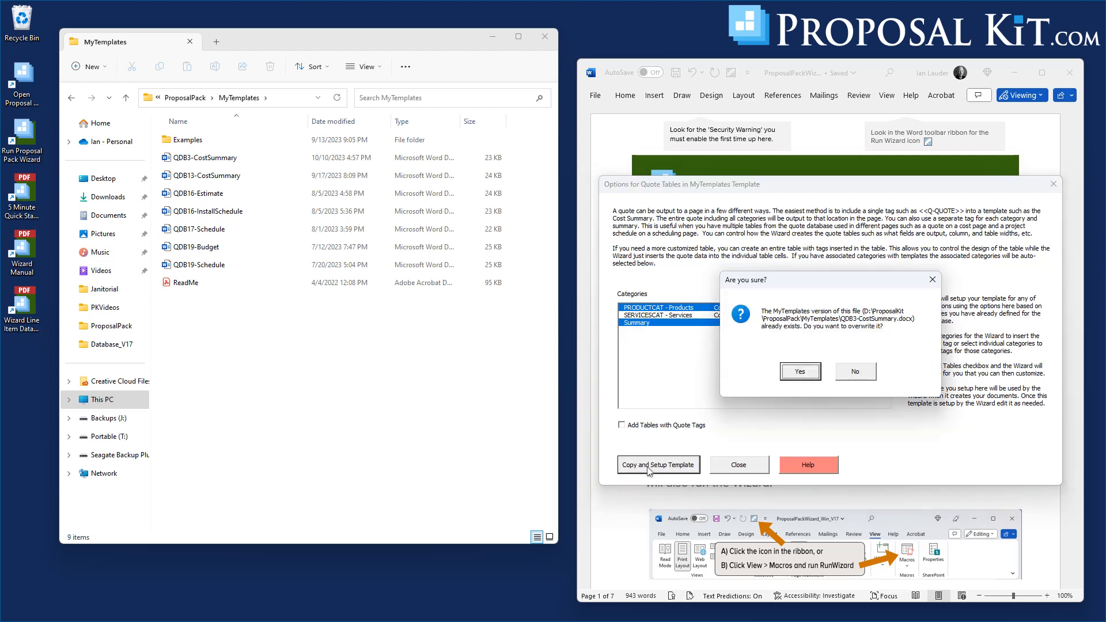
left_click(795, 372)
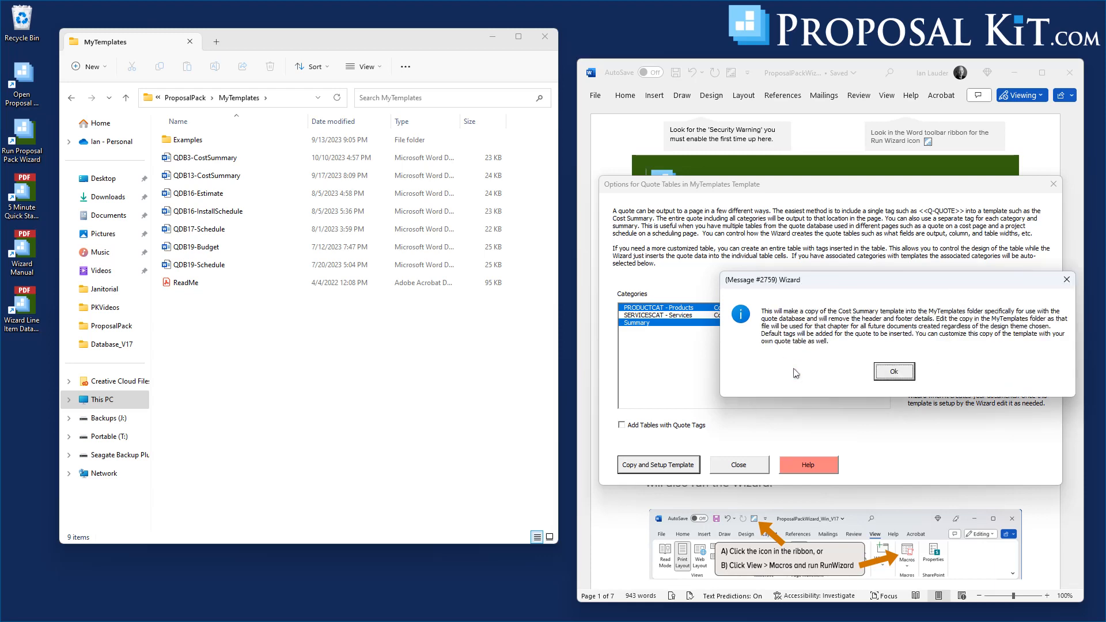
left_click(890, 373)
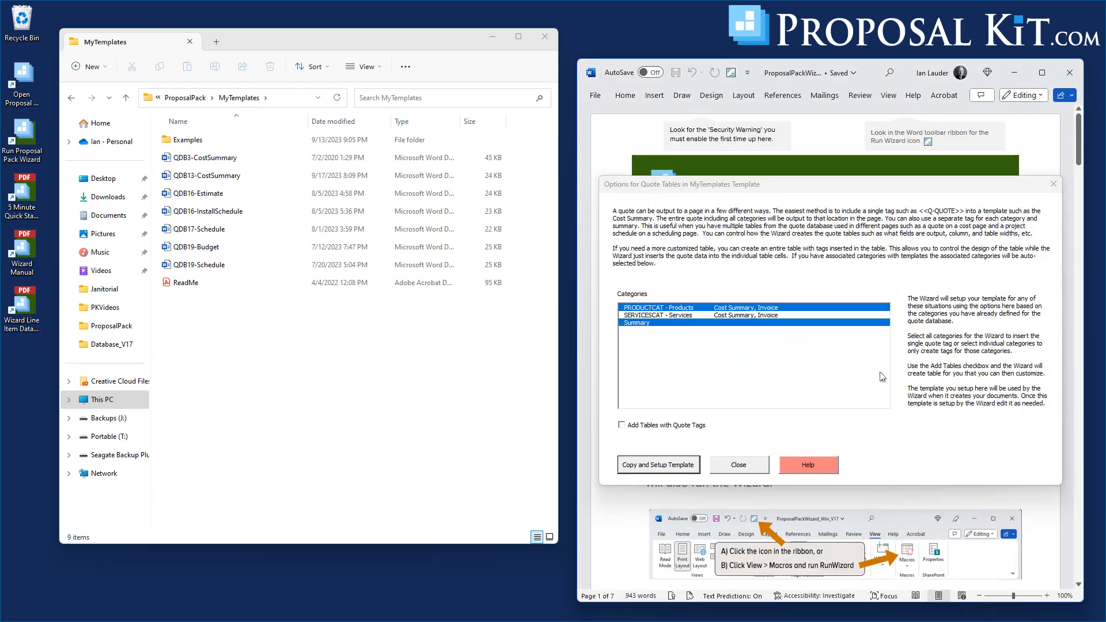
Step: Open the regenerated QDB3-CostSummary template and add the tag <<Q-QUOTE-SERVICESCAT>> on a new line below <<Q-QUOTE-PRODUCTCAT>>
left_click(828, 394)
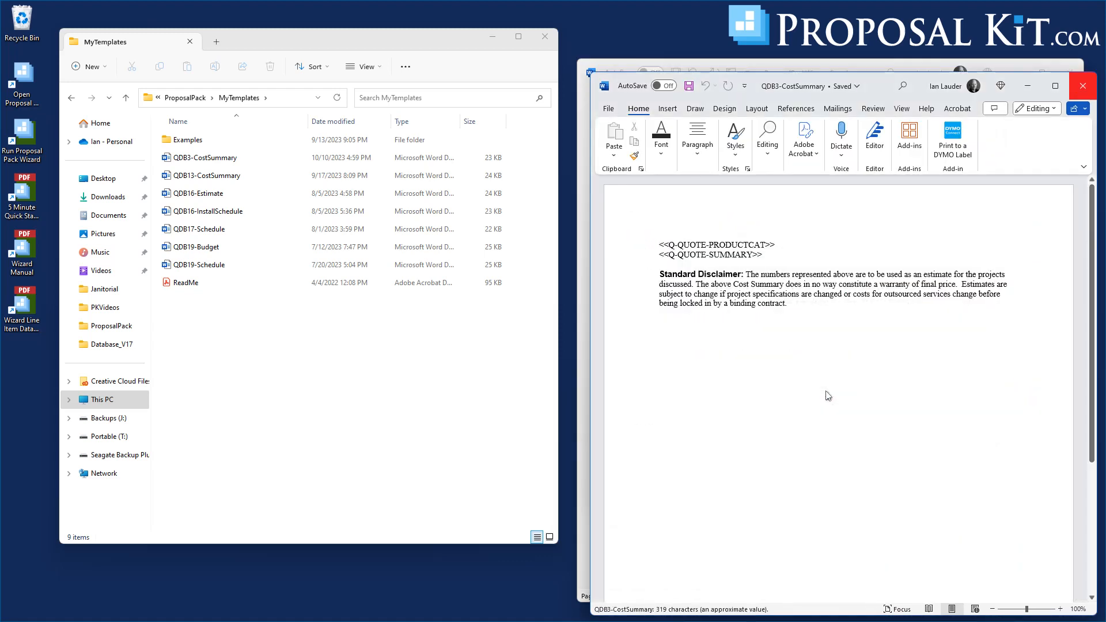
left_click_drag(879, 90, 332, 68)
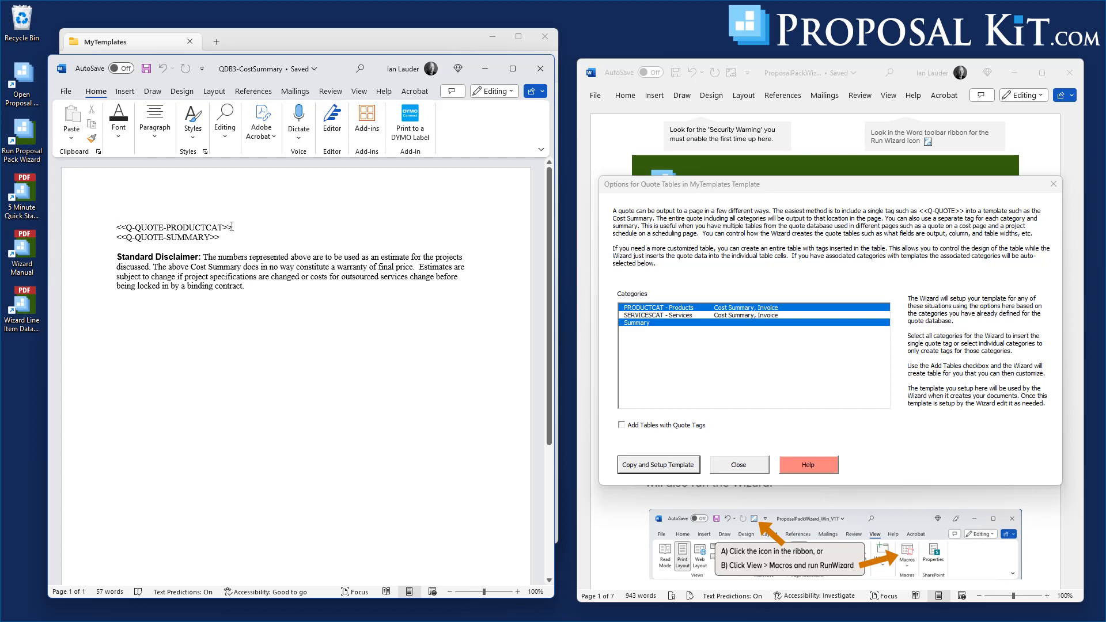
key("Return")
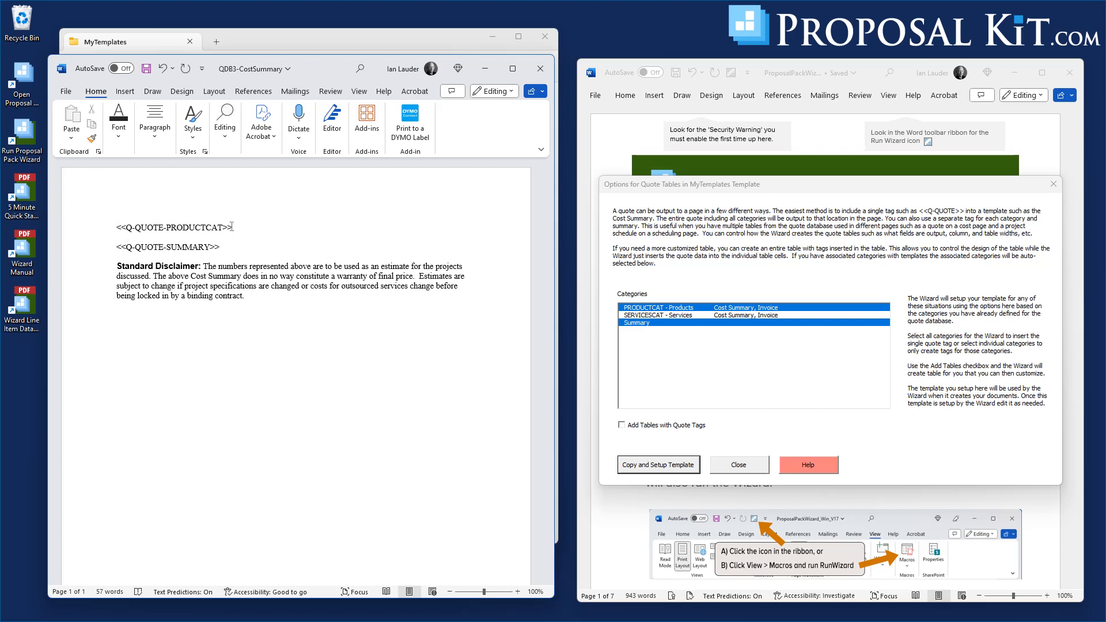
type("<<Q-QUOTE-")
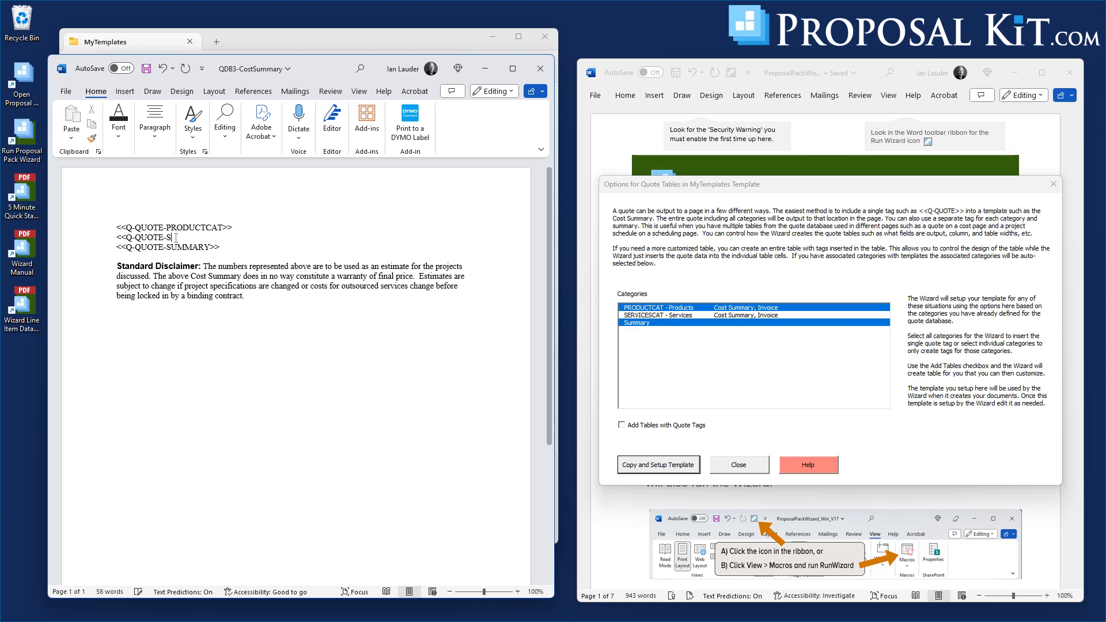
type("SERV")
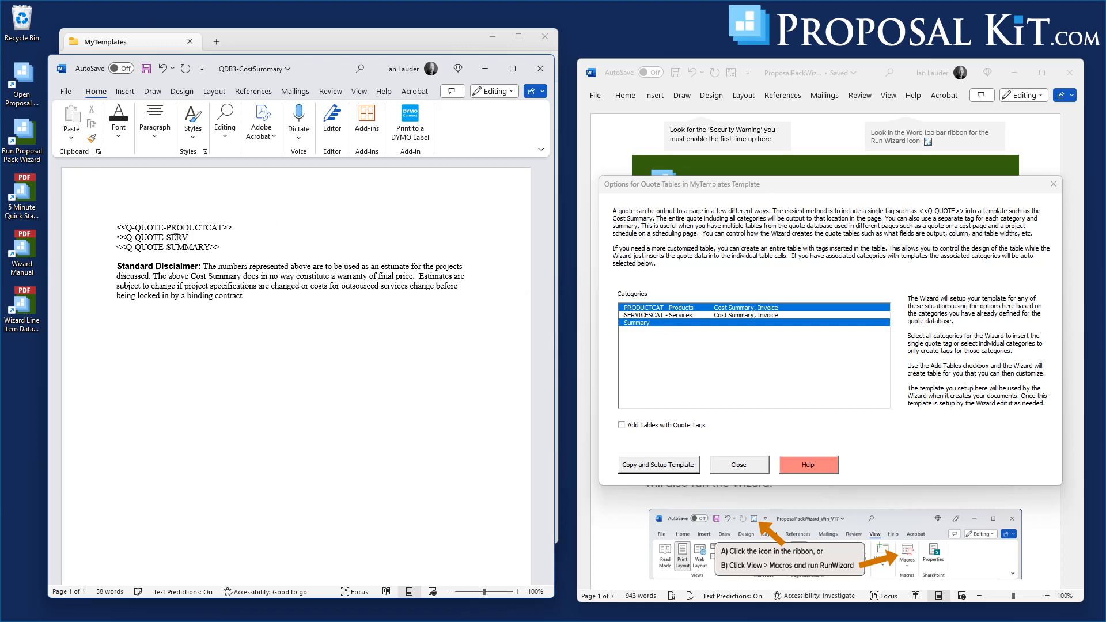
type("ICESCAT>>")
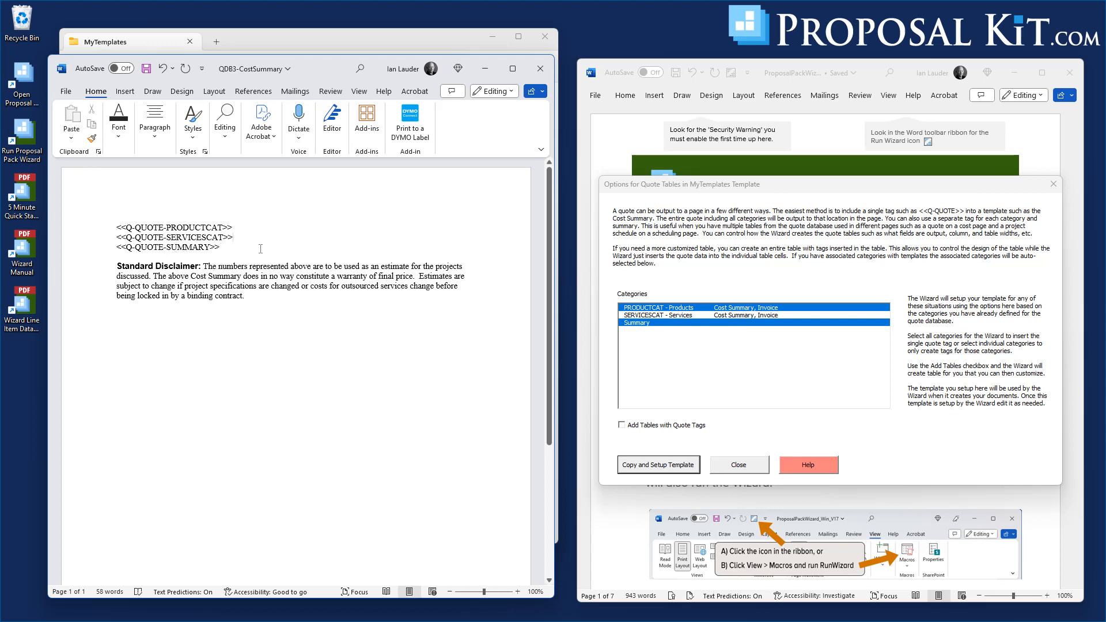
Step: Insert the tag <<Q-QUOTE>> above the category tags, followed by a blank line
left_click(114, 226)
key("Return")
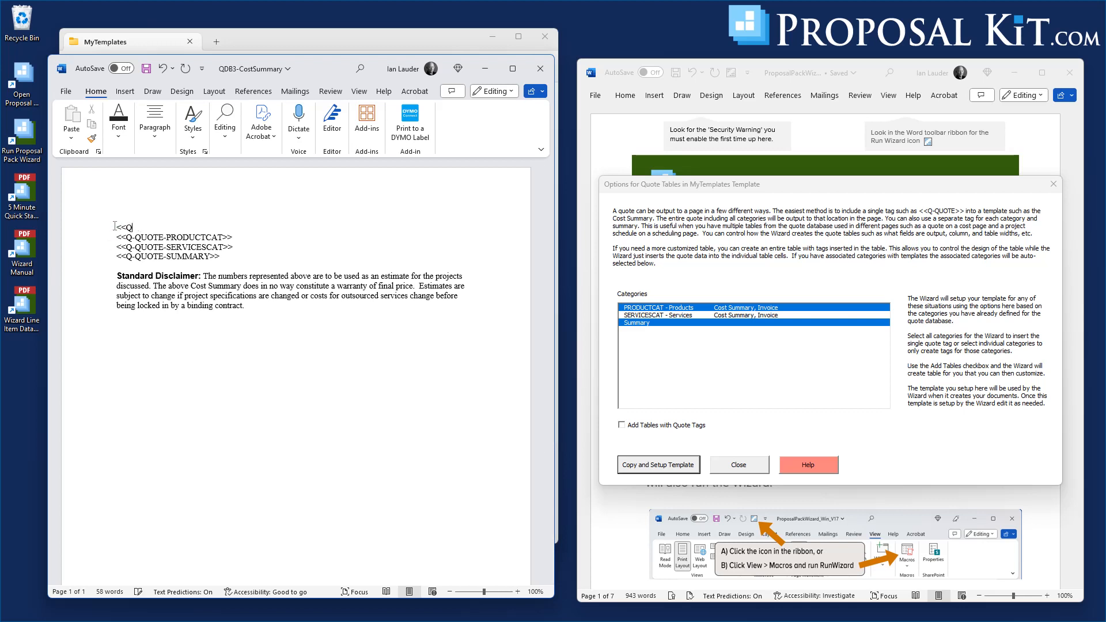
type("<<Q-QUOTE>>")
key("Return")
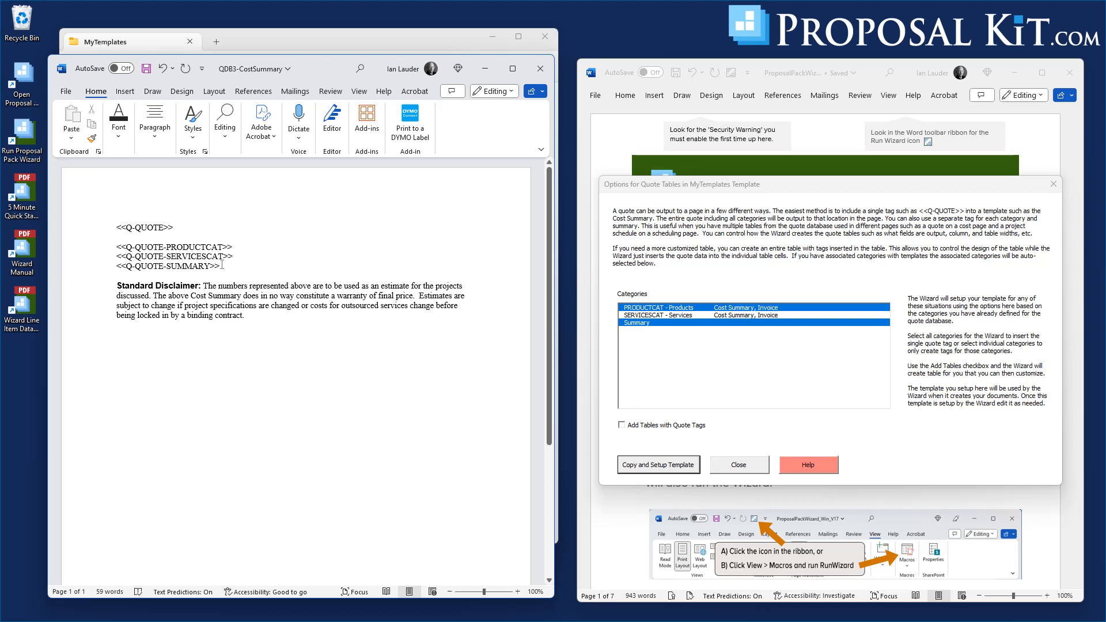
Step: Delete the Products, Services and Summary category tags, keeping only <<Q-QUOTE>>, and save and close the template
left_click_drag(222, 265, 91, 237)
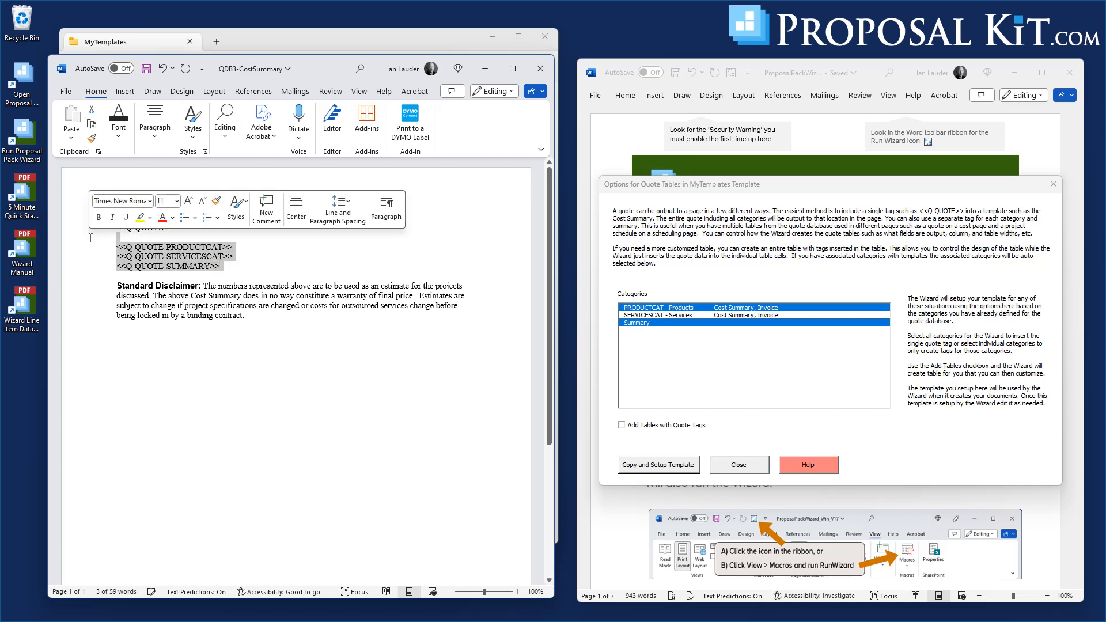
key("Delete")
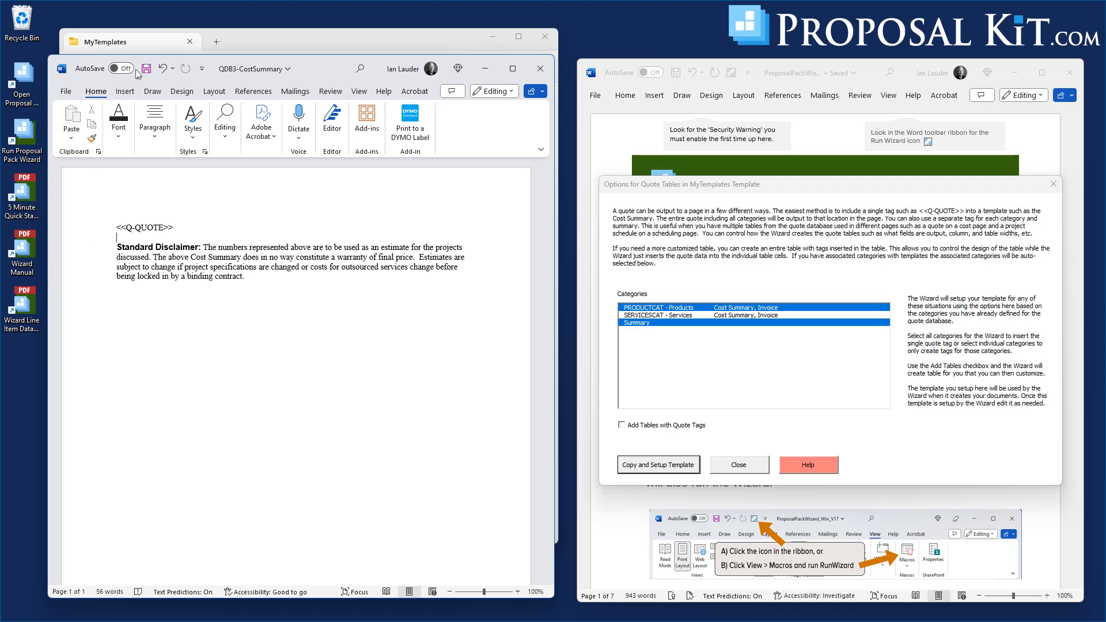
left_click(146, 69)
left_click(543, 64)
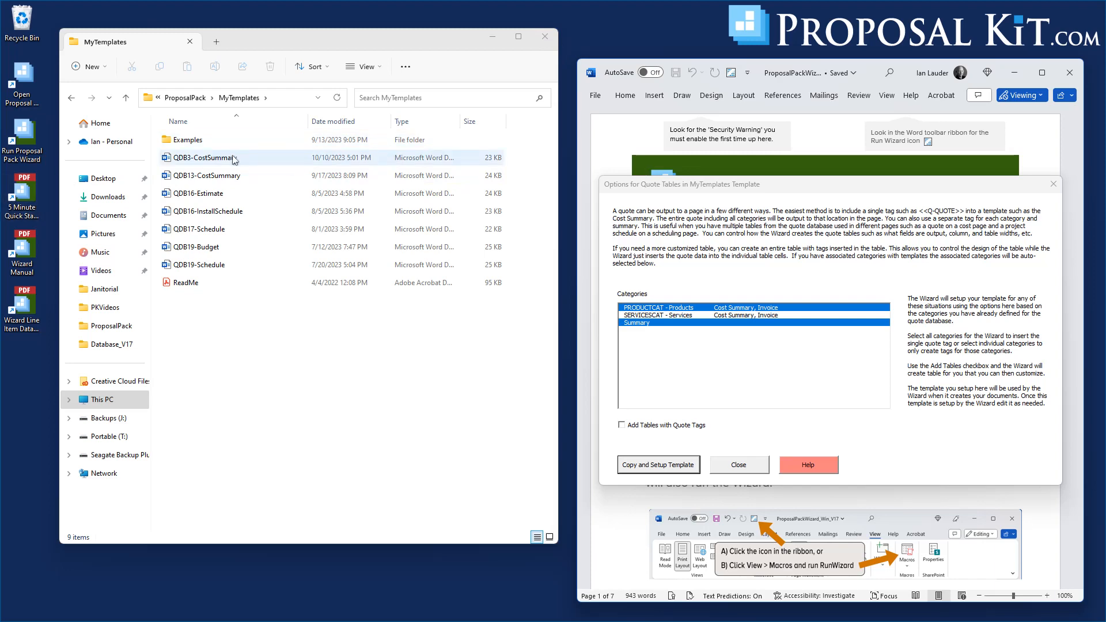
Step: Close the MyTemplates folder and template setup dialogs, and open QDB3-CostSummary.docx through Edit Quote Templates, placing it beside the wizard
left_click(542, 39)
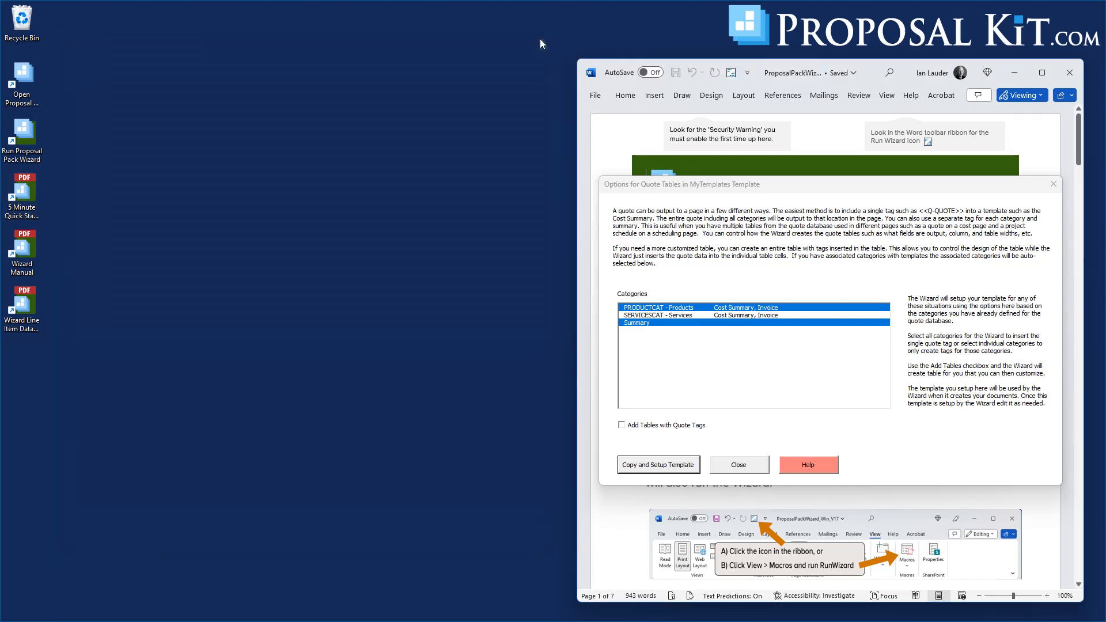
left_click(736, 465)
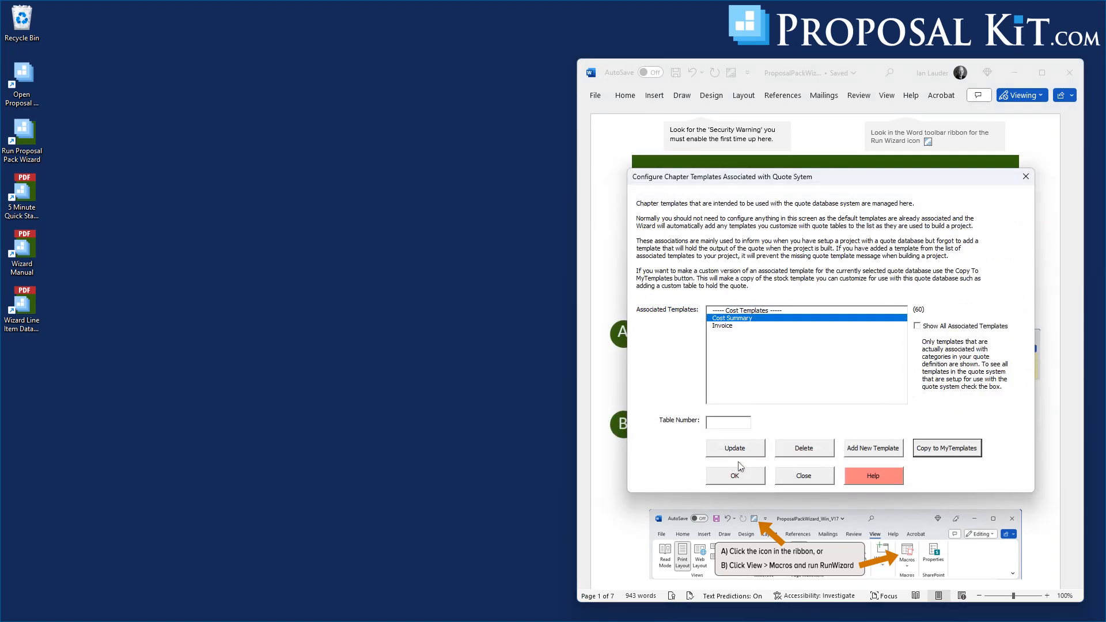
left_click(804, 476)
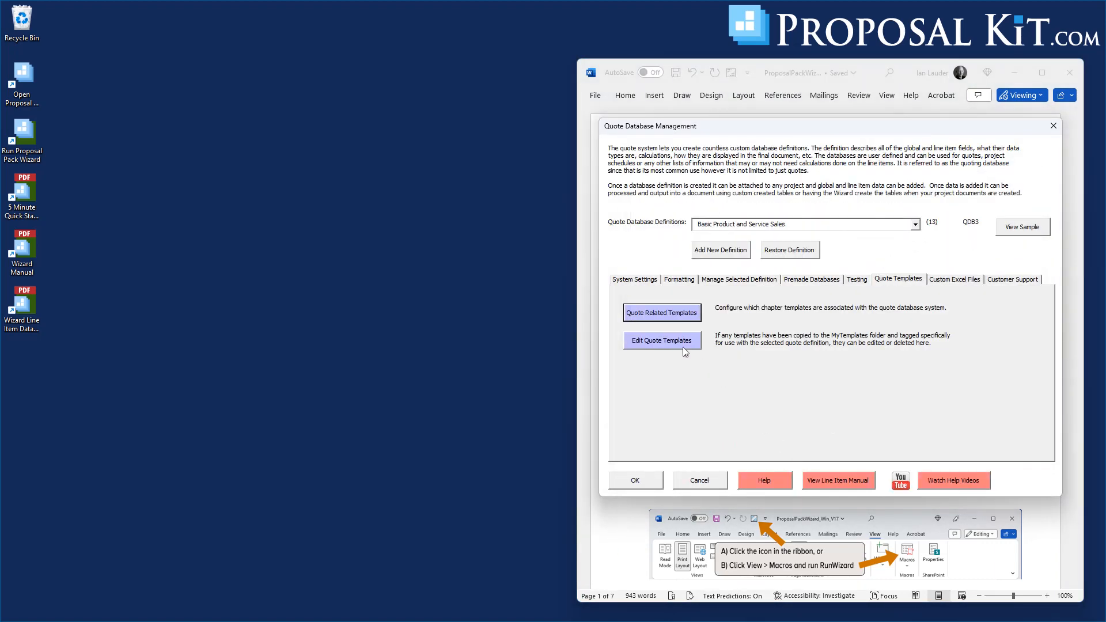
left_click(652, 341)
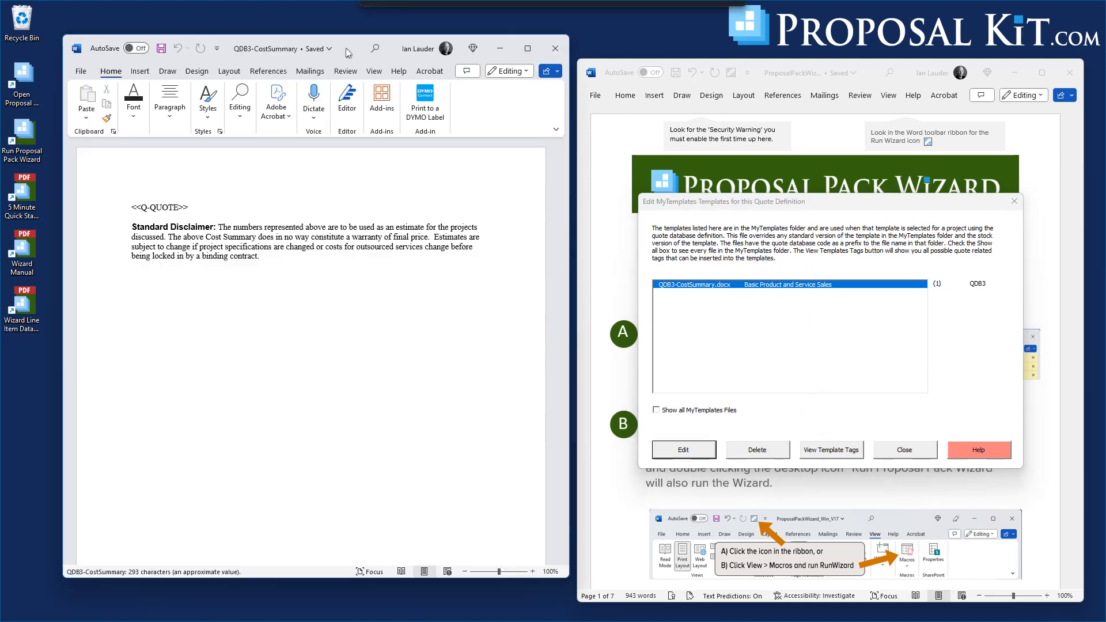
left_click_drag(345, 47, 341, 47)
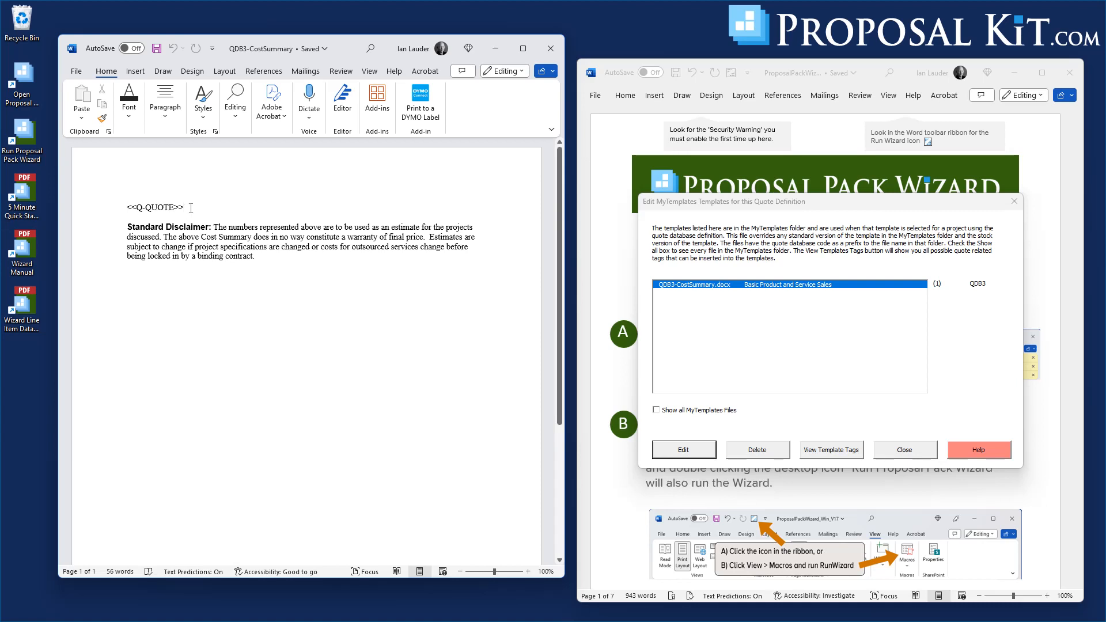
Step: Insert the tag <<Q-QUOTE-PRODUCTCAT>> from the wizard's template tag list on a new line below <<Q-QUOTE>>
key("Return")
key("Return")
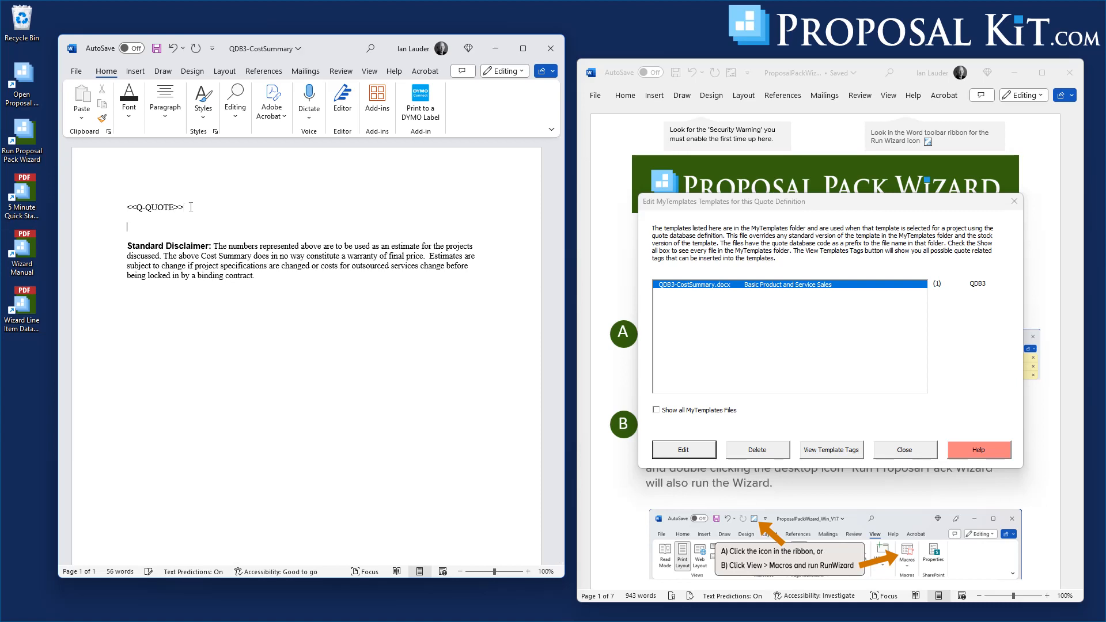
left_click(827, 456)
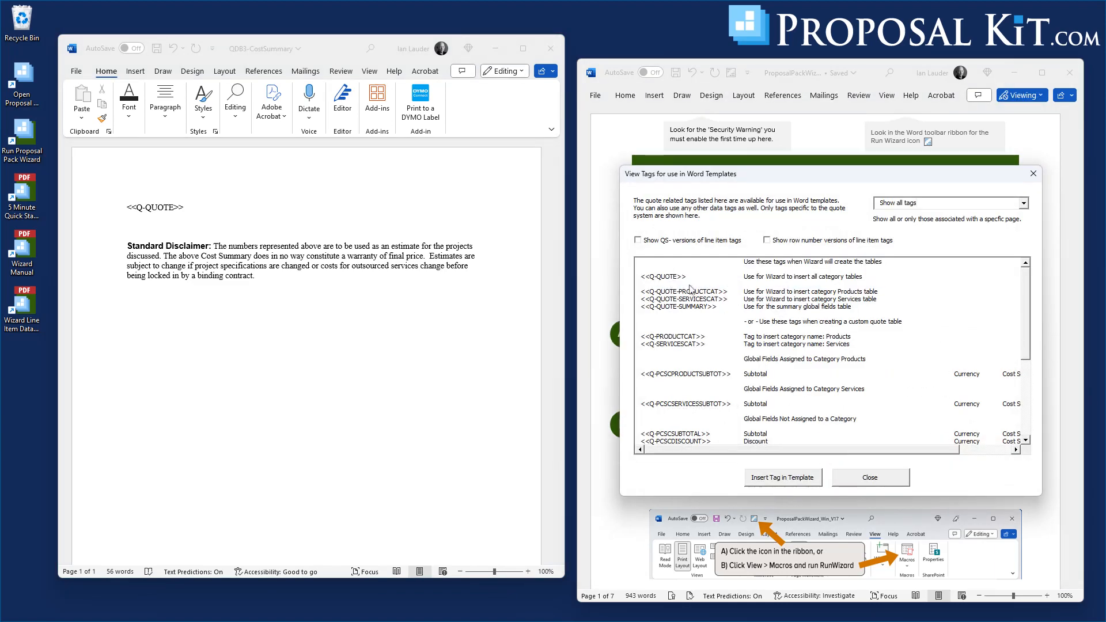
left_click(1025, 286)
left_click_drag(1025, 286, 1057, 315)
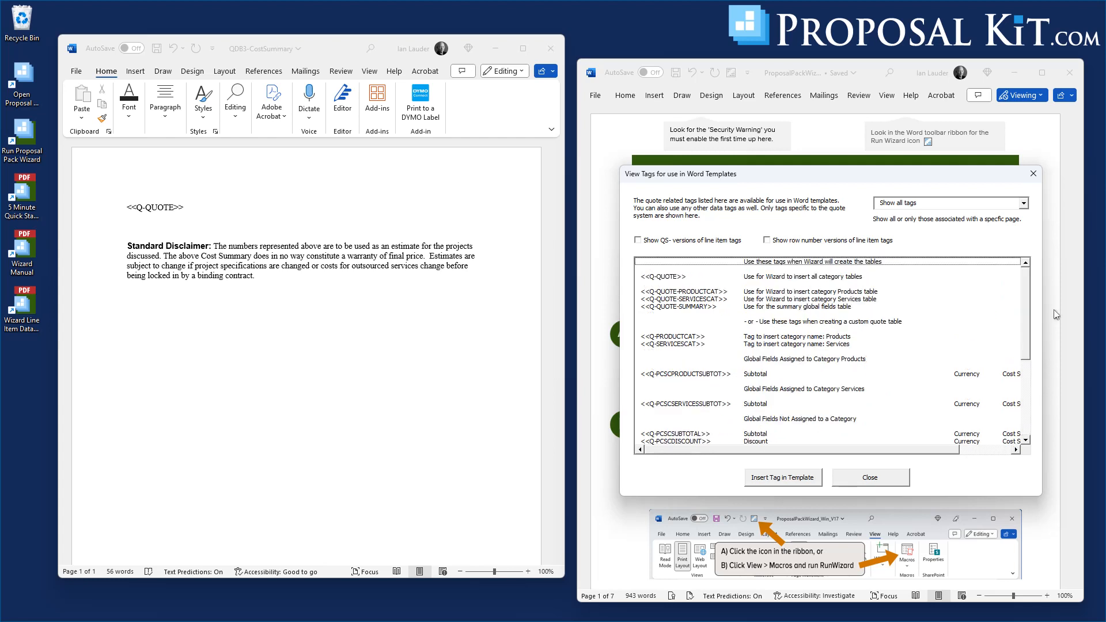
left_click(690, 292)
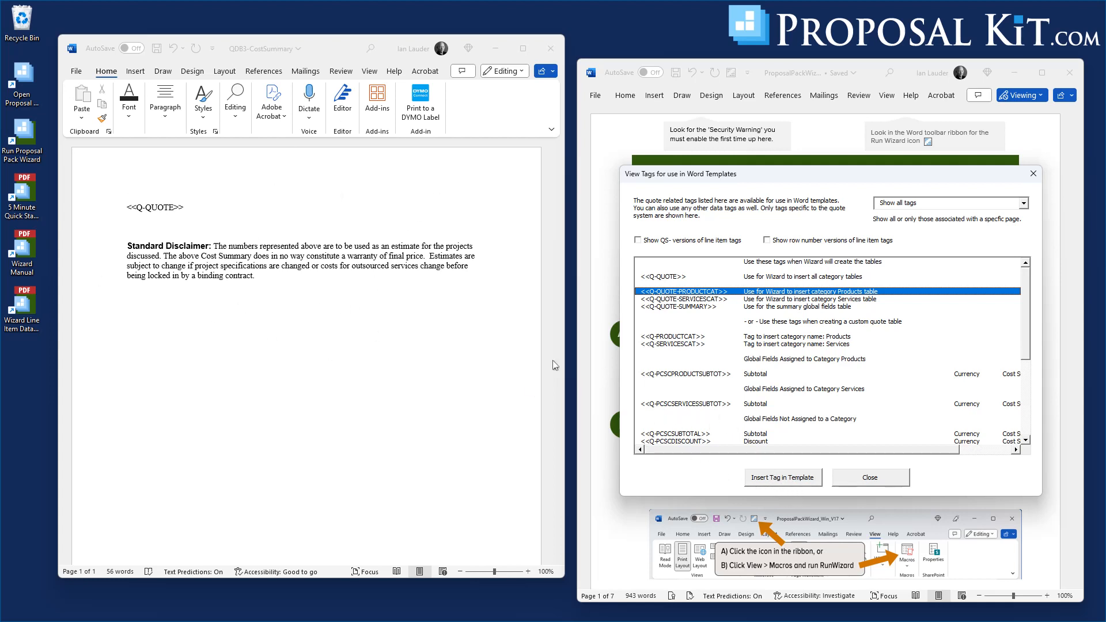
left_click(148, 225)
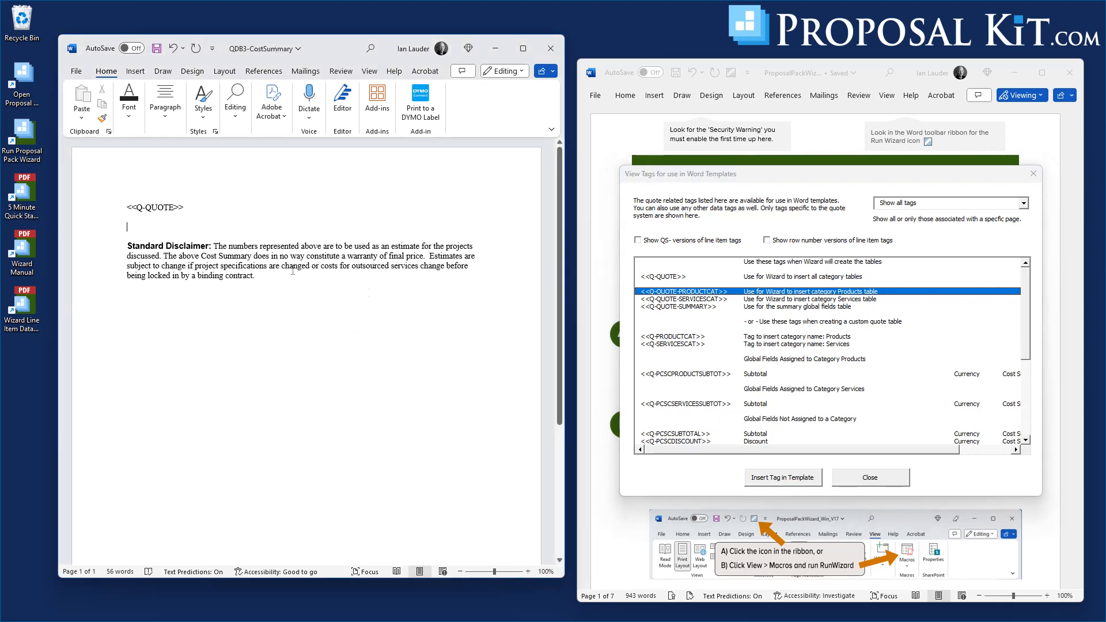
left_click(777, 483)
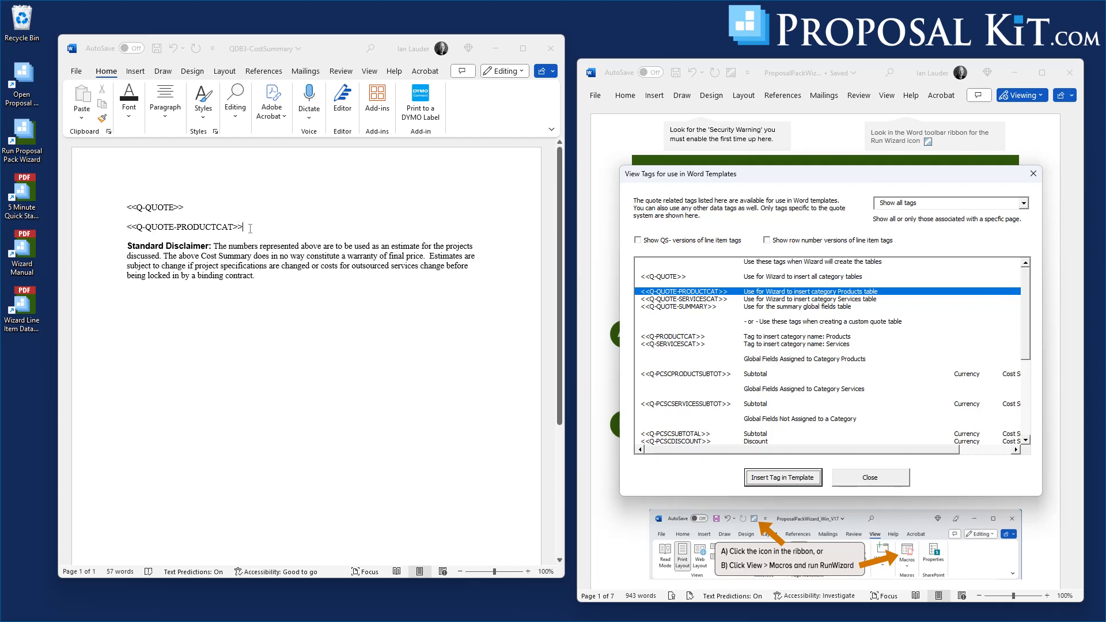
Step: Delete the <<Q-QUOTE-PRODUCTCAT>> tag line from the template
left_click(249, 225)
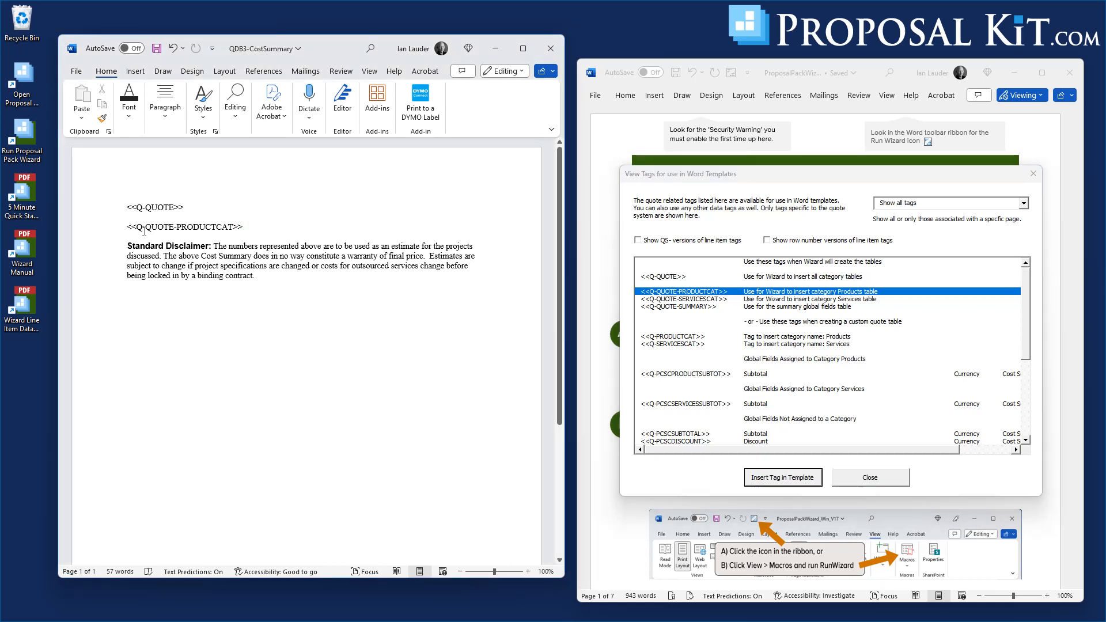
triple_click(241, 226)
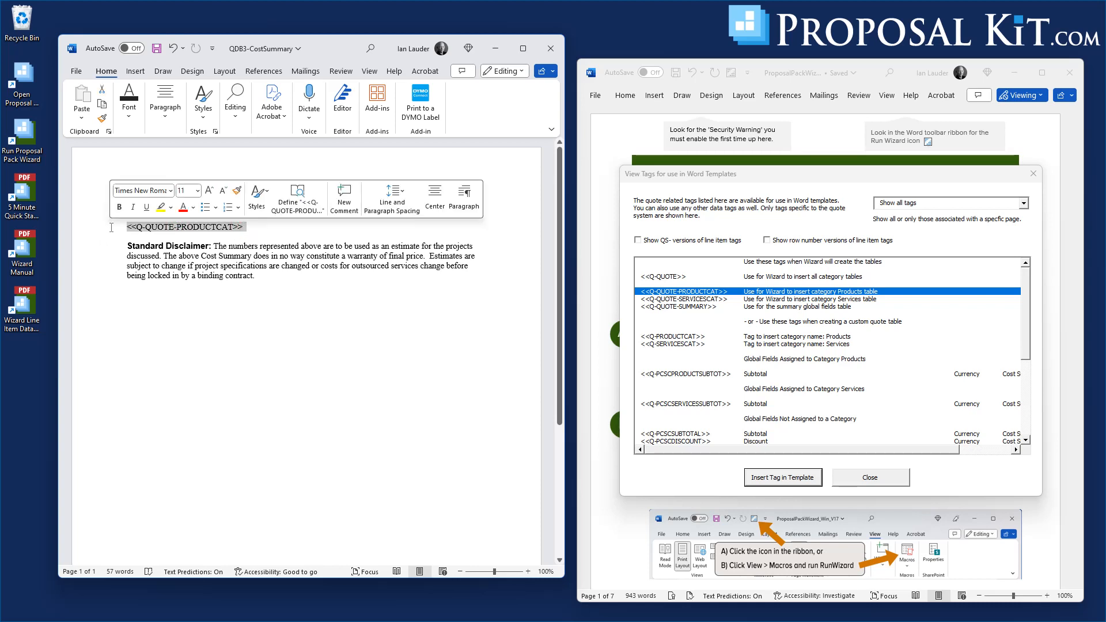
key("Delete")
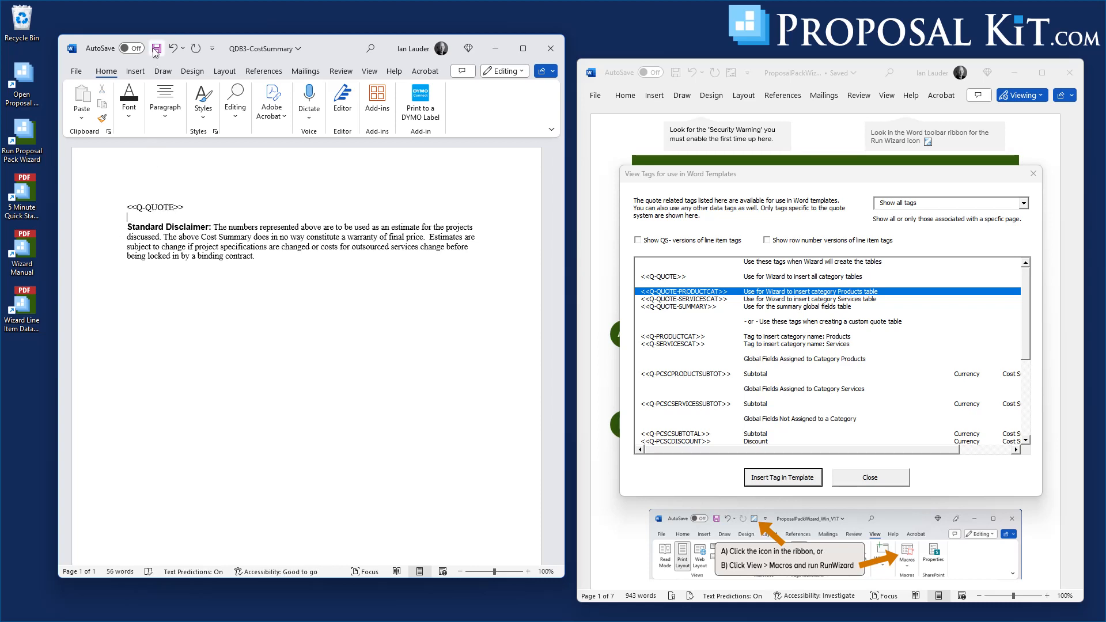
Step: Save and close the QDB3-CostSummary template, and leave the tag list, quote database and preferences dialogs for the wizard's Home Screen
left_click(156, 49)
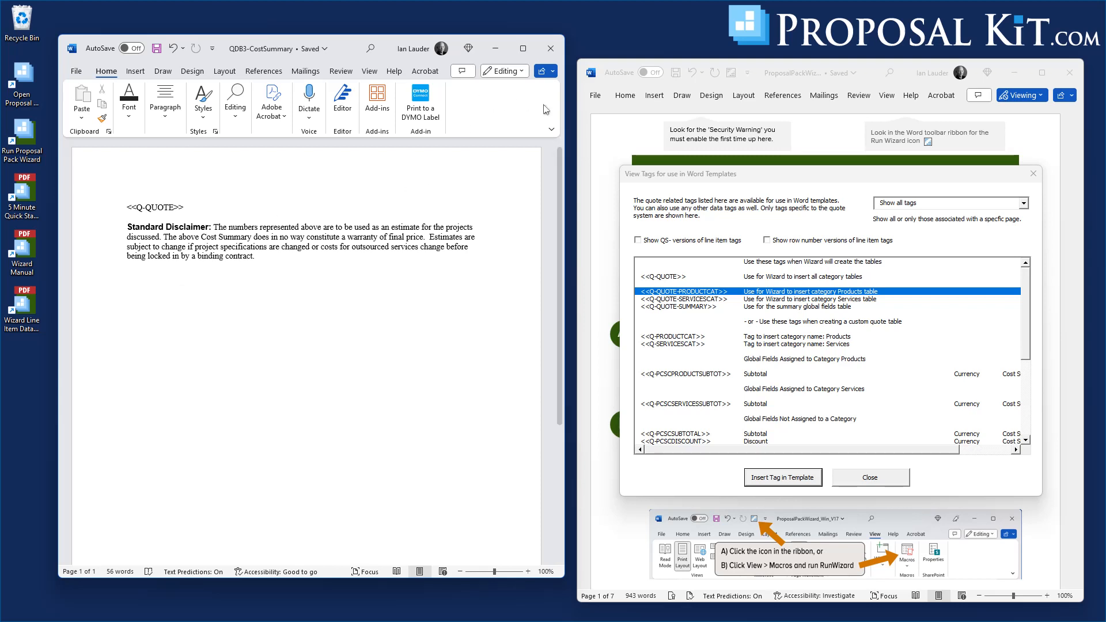
left_click(551, 49)
left_click(861, 478)
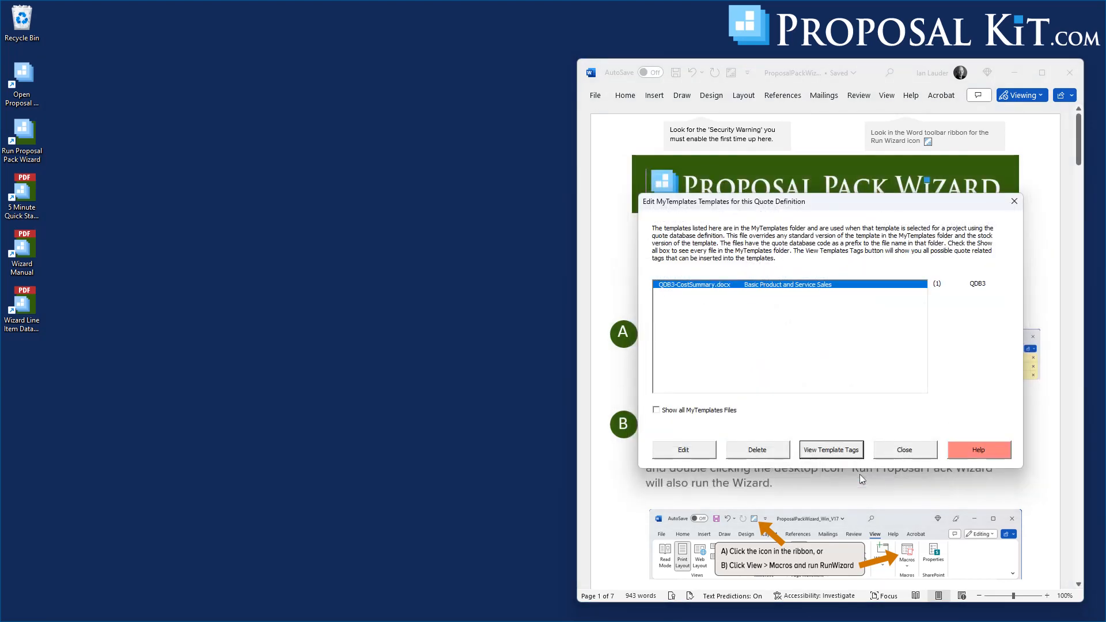
left_click(902, 451)
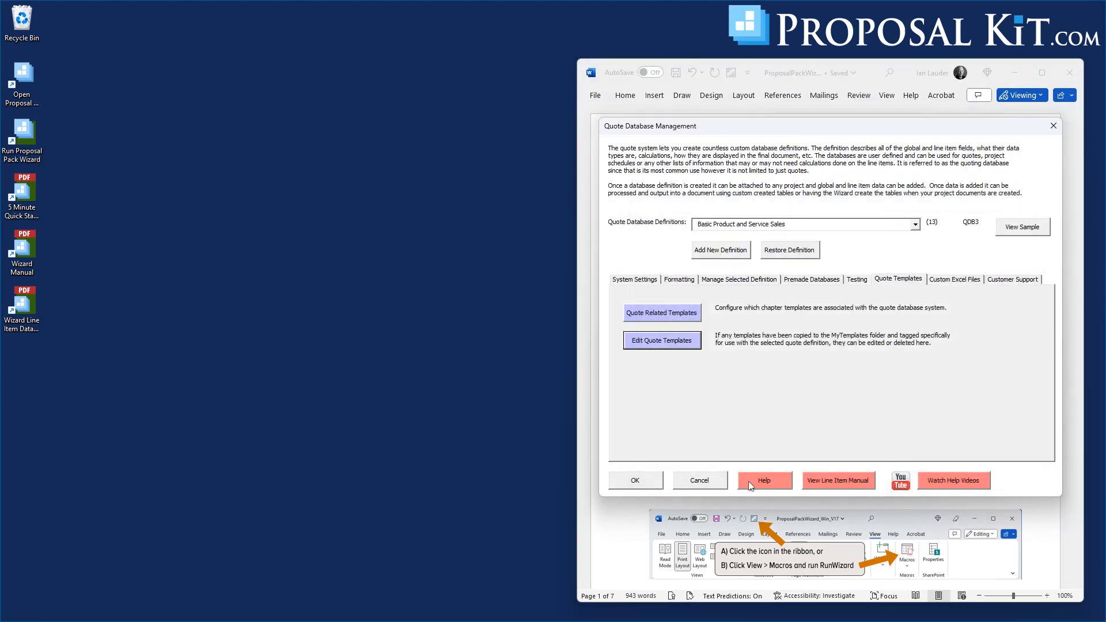
left_click(636, 484)
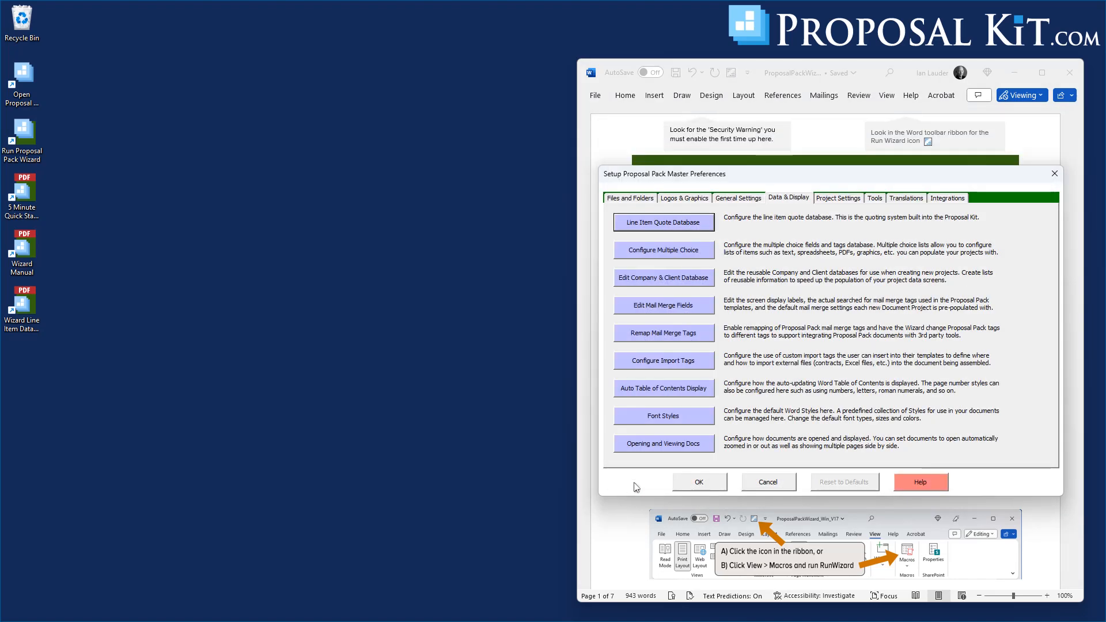
left_click(708, 484)
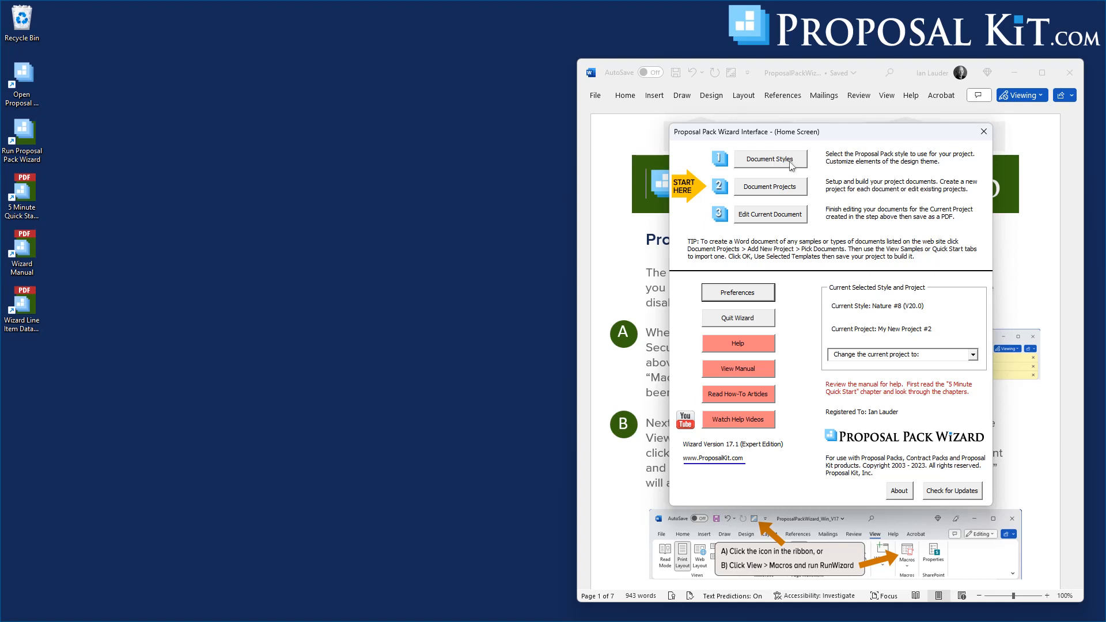
Step: Open the project My New Project #2 for editing and bring up its line item quote setup
left_click(776, 190)
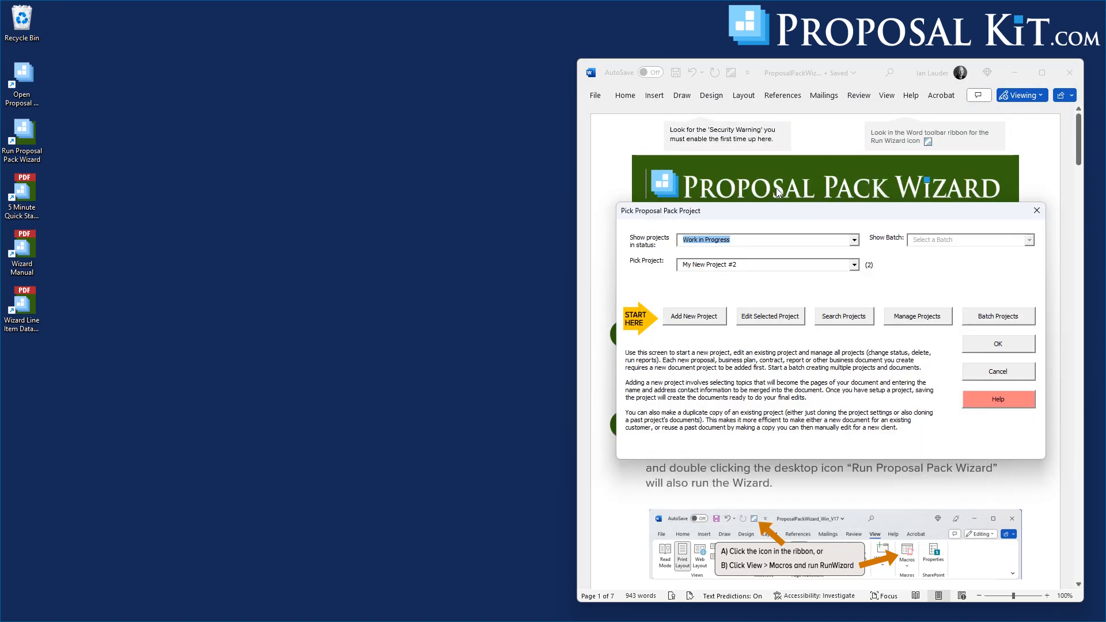
left_click(762, 317)
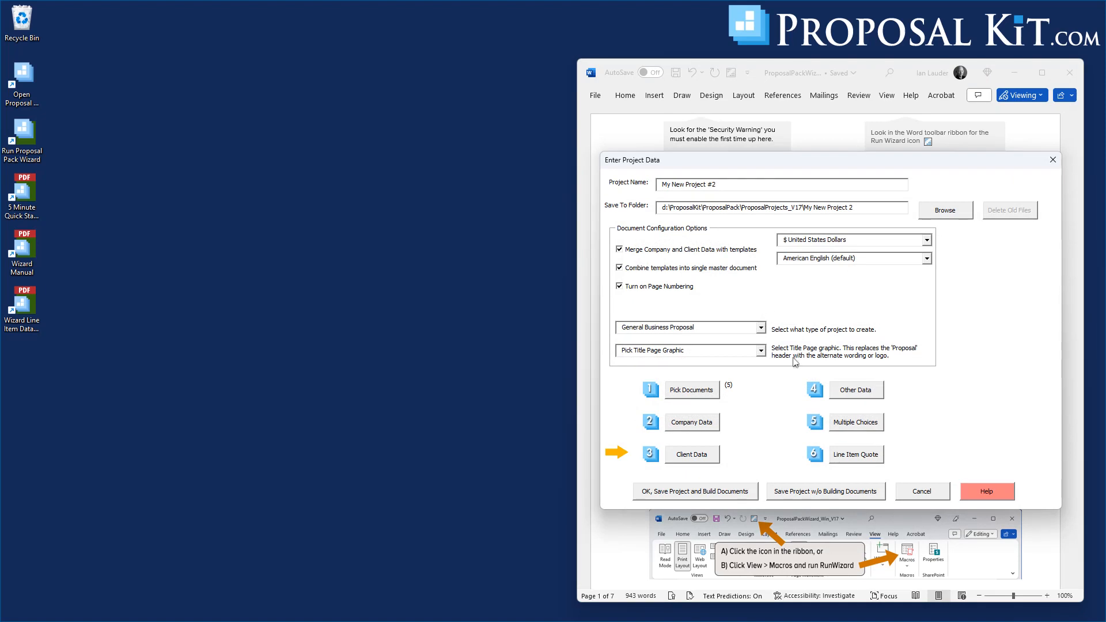
left_click(856, 456)
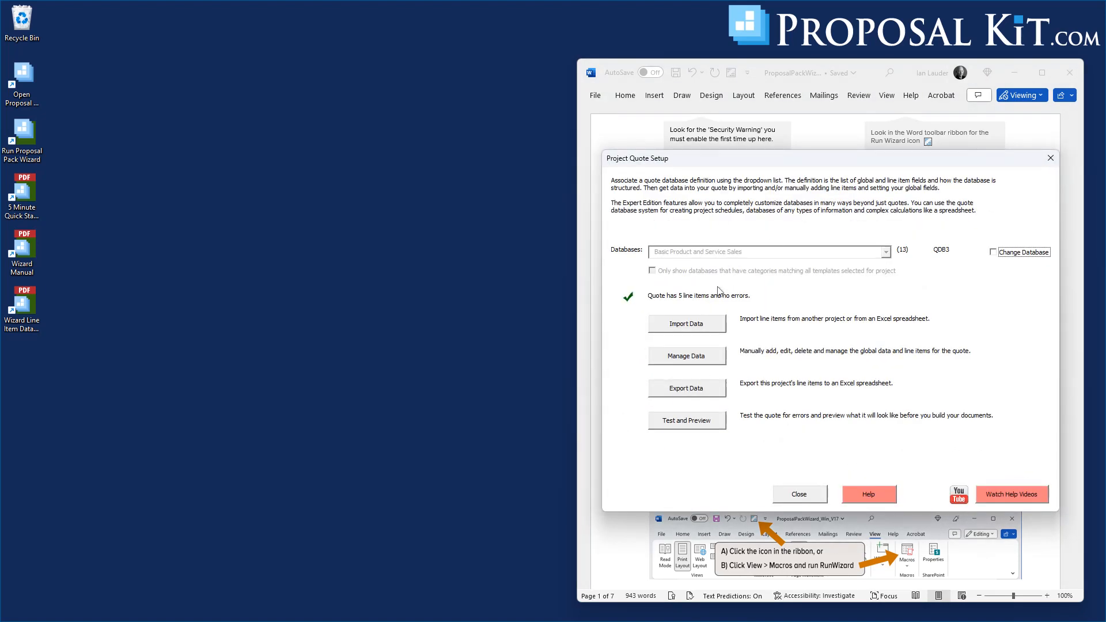
Step: Examine the line items entered in the quote's Products and Services categories
left_click(701, 358)
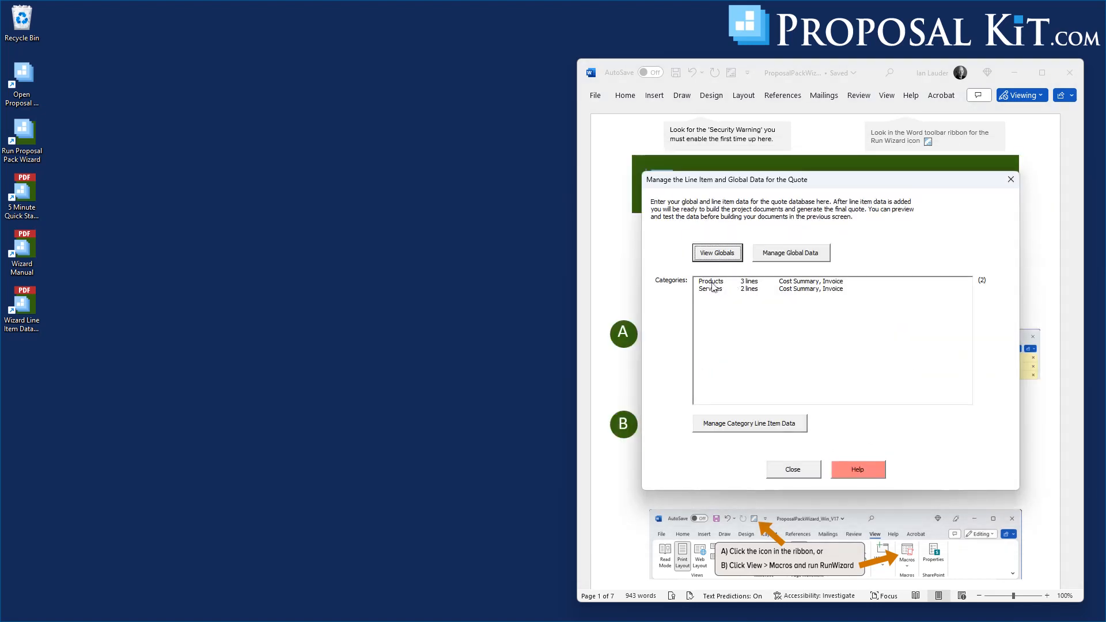
left_click(712, 282)
left_click(734, 423)
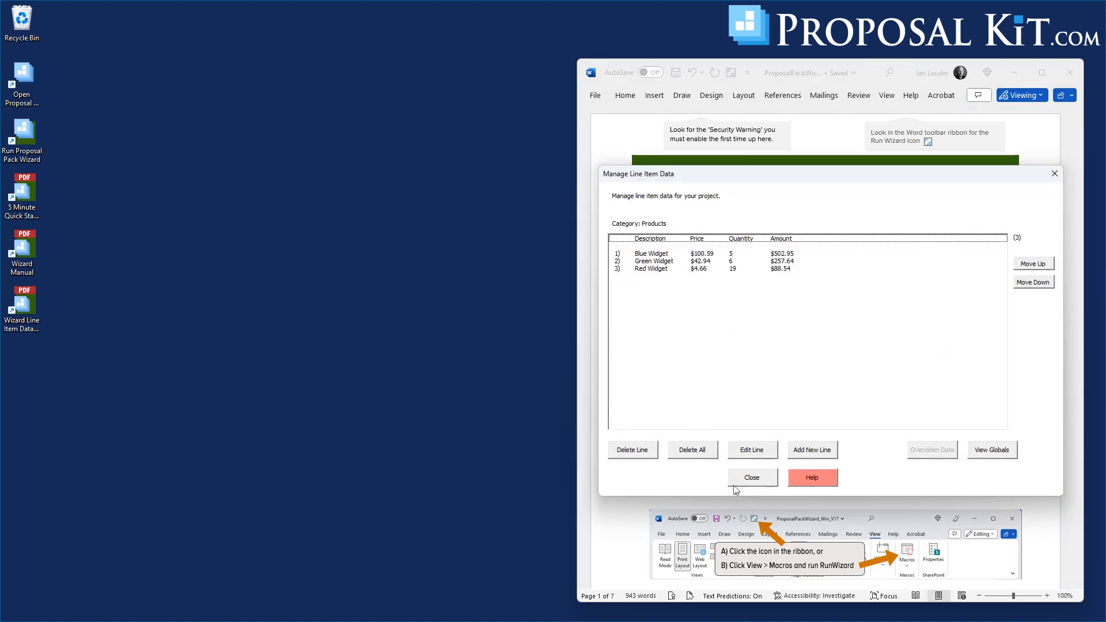
left_click(745, 478)
left_click(713, 289)
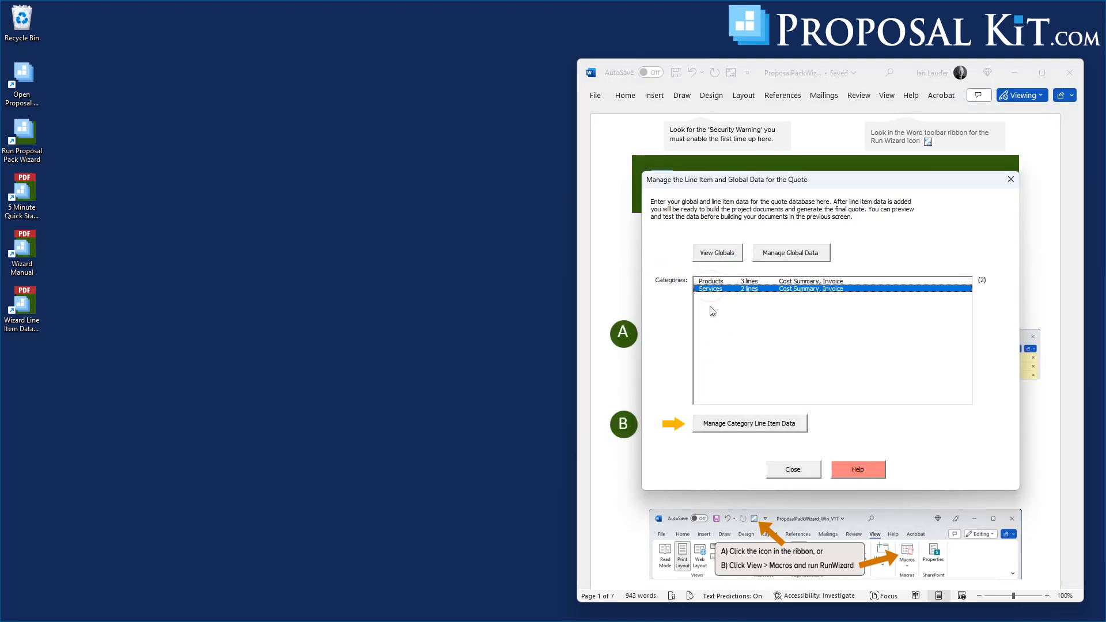
left_click(736, 424)
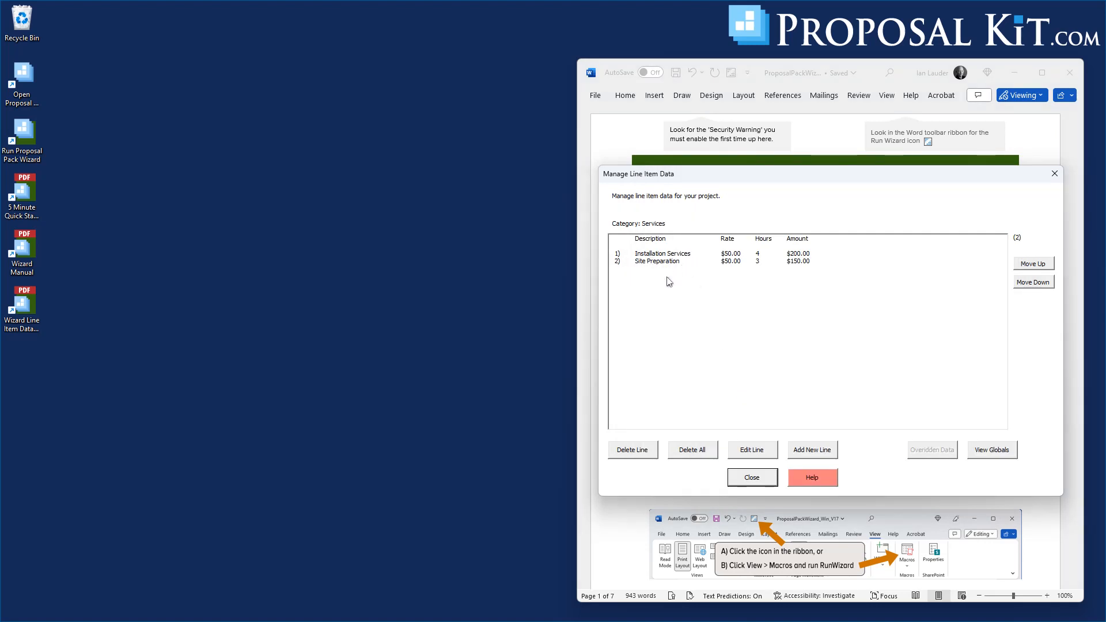
left_click(749, 478)
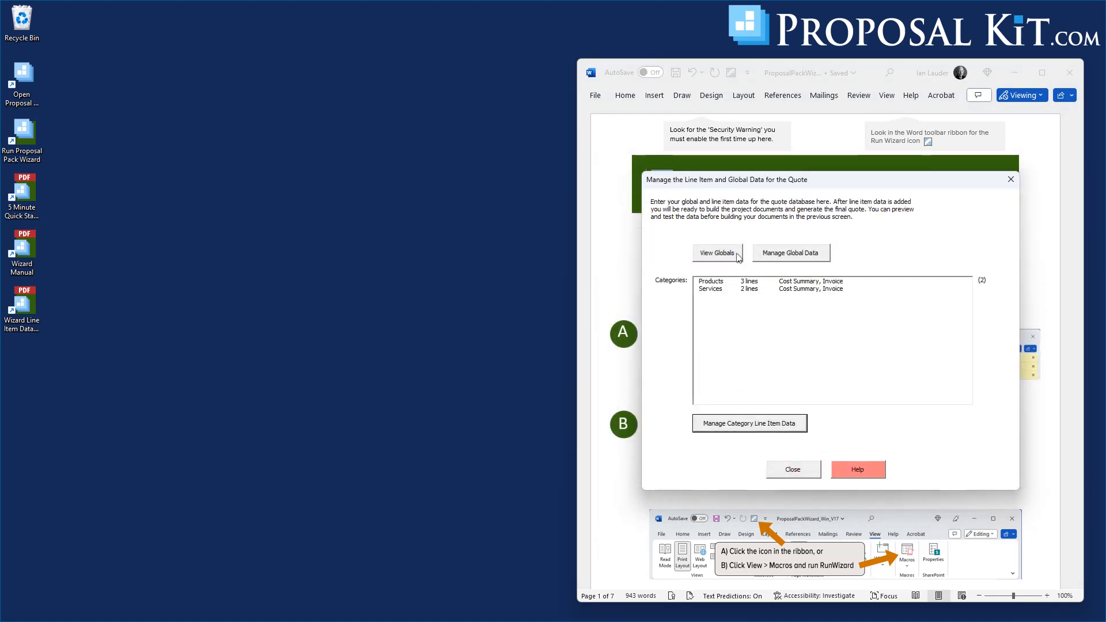
Step: Review the quote's global variables and return to the project quote setup
left_click(716, 256)
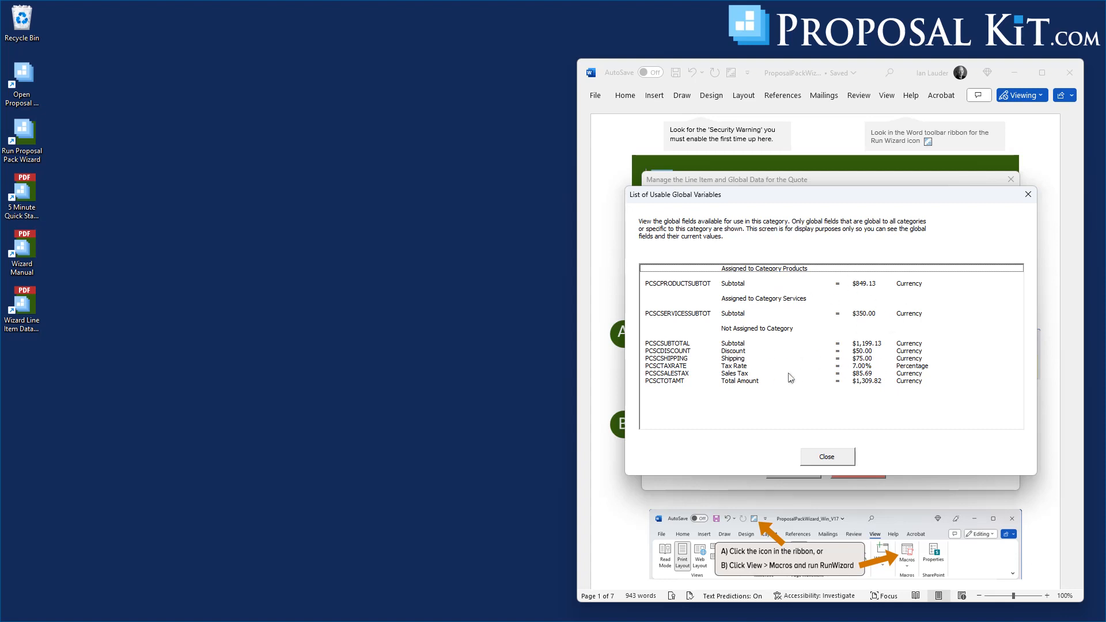
left_click(827, 457)
left_click(797, 472)
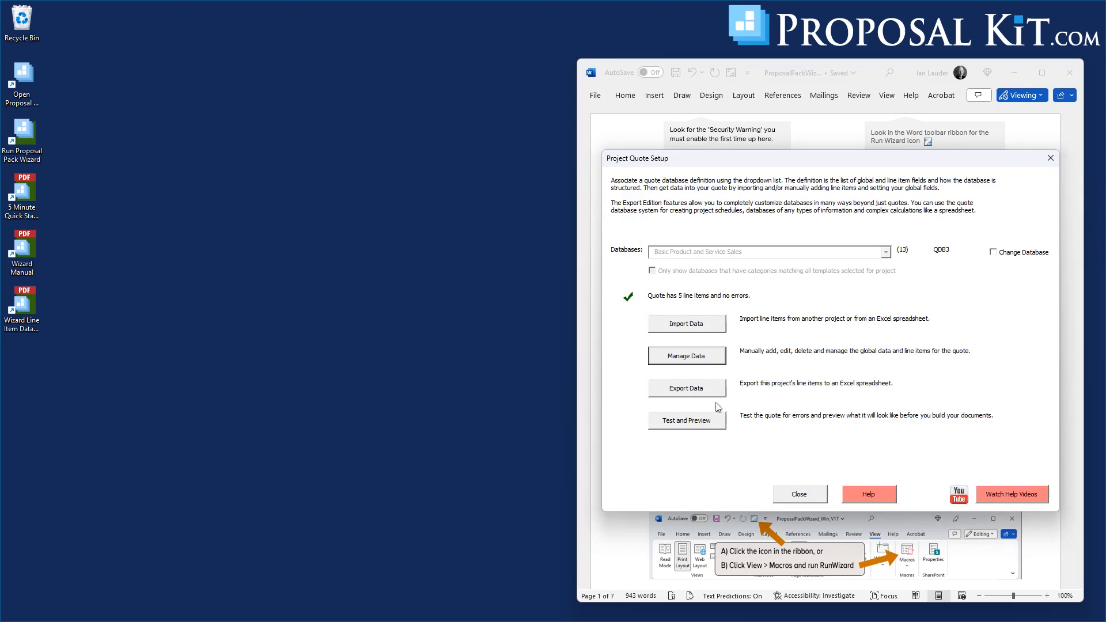
Step: Generate a preview of the quote, and close the completion notice and the QTEST-Invoice document
left_click(687, 426)
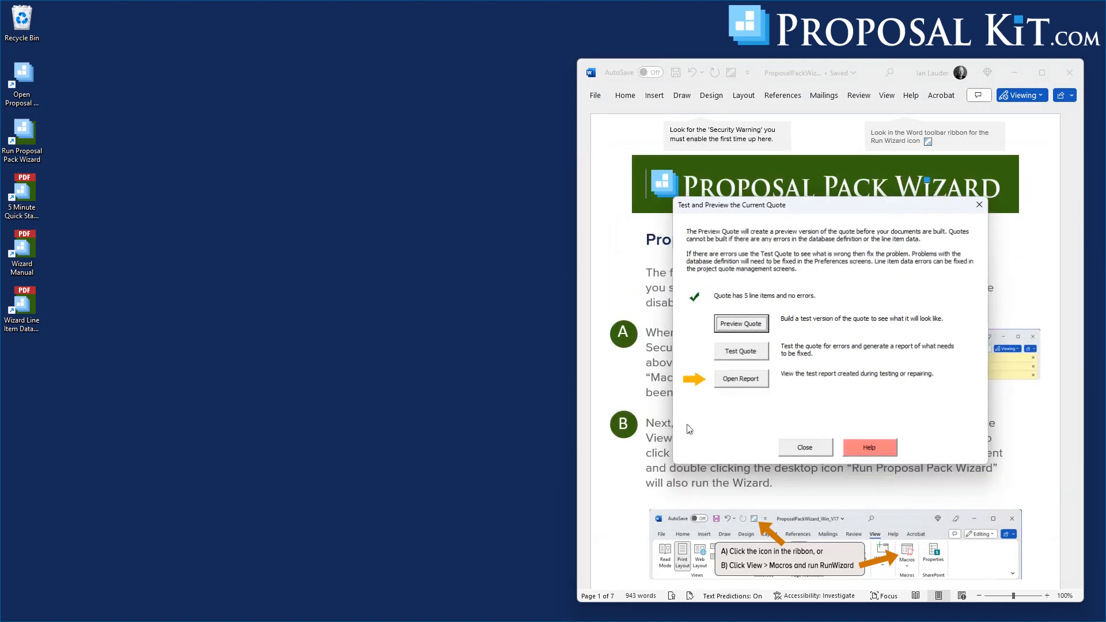
left_click(737, 324)
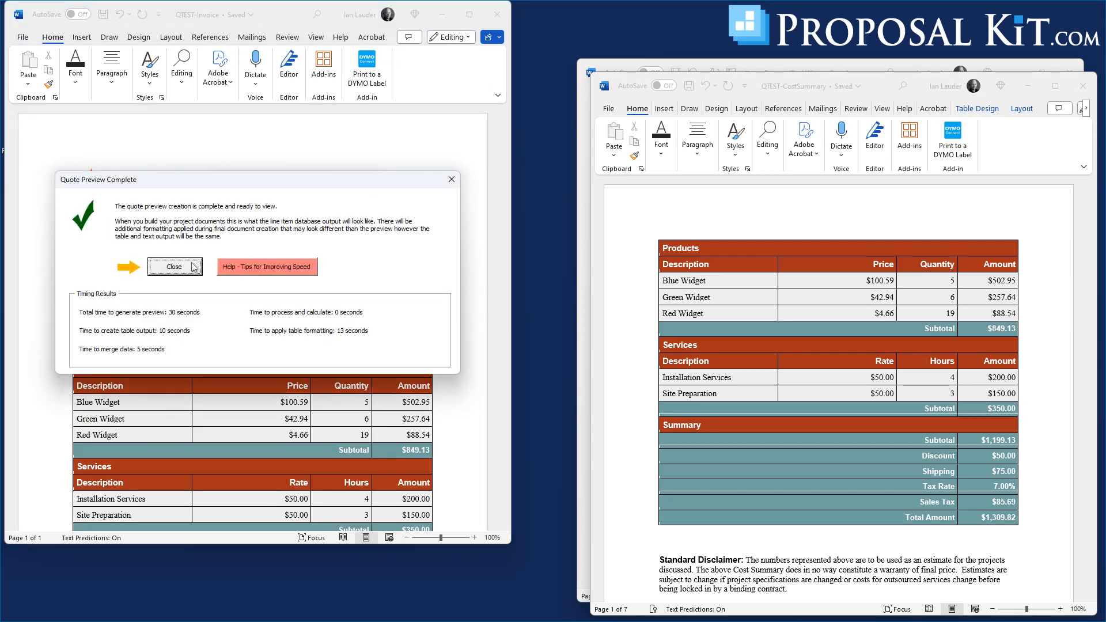
left_click(190, 264)
left_click(497, 14)
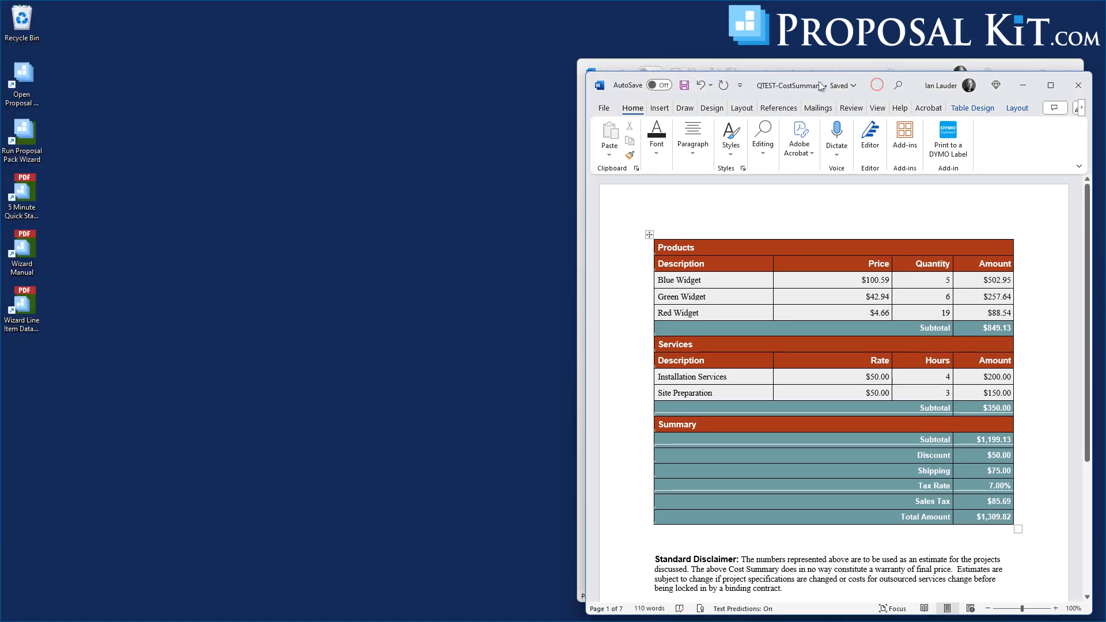
Step: Examine the Products, Services and Summary tables in the QTEST-CostSummary document and close it
left_click_drag(866, 81, 325, 40)
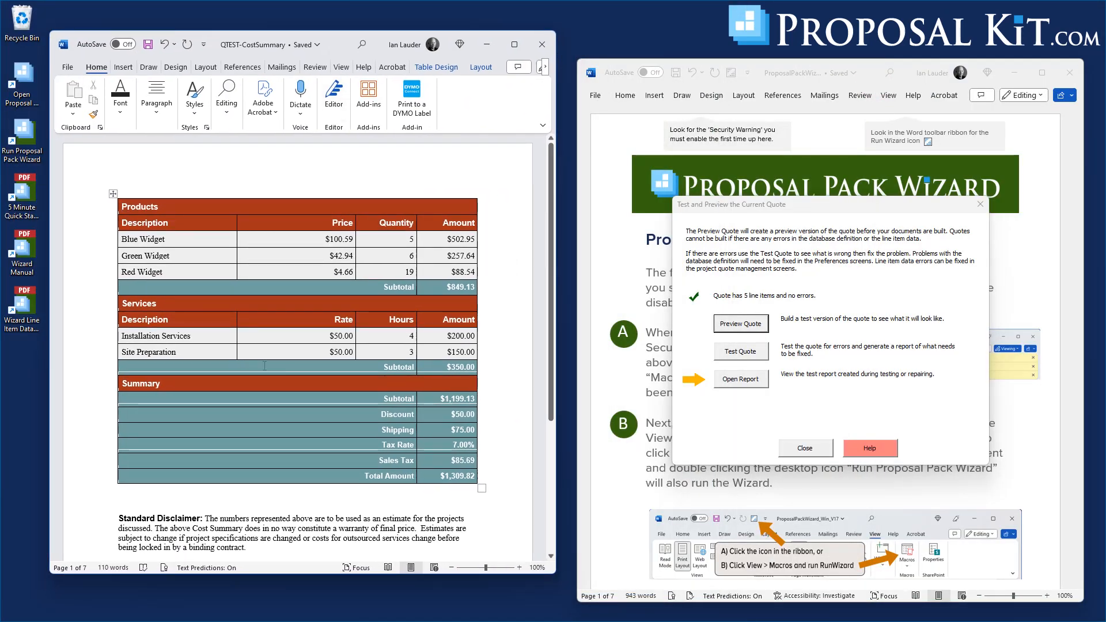
scroll(264, 366, "down", 5)
scroll(264, 366, "up", 5)
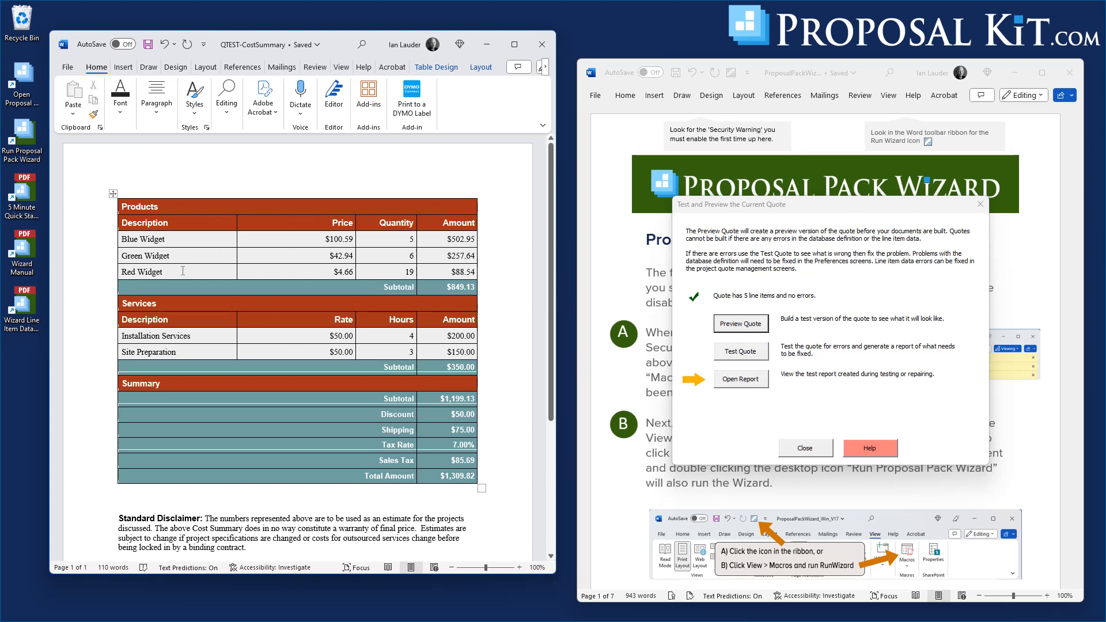
left_click(540, 45)
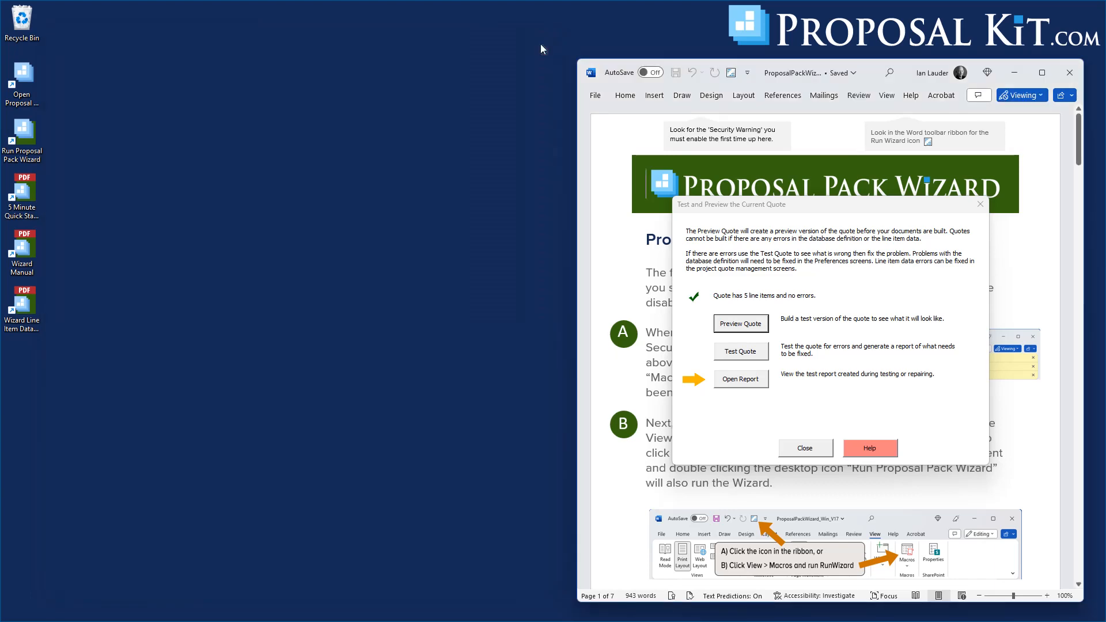
Step: Close the quote preview and project quote setup, and save My New Project #2 without building documents
left_click(805, 455)
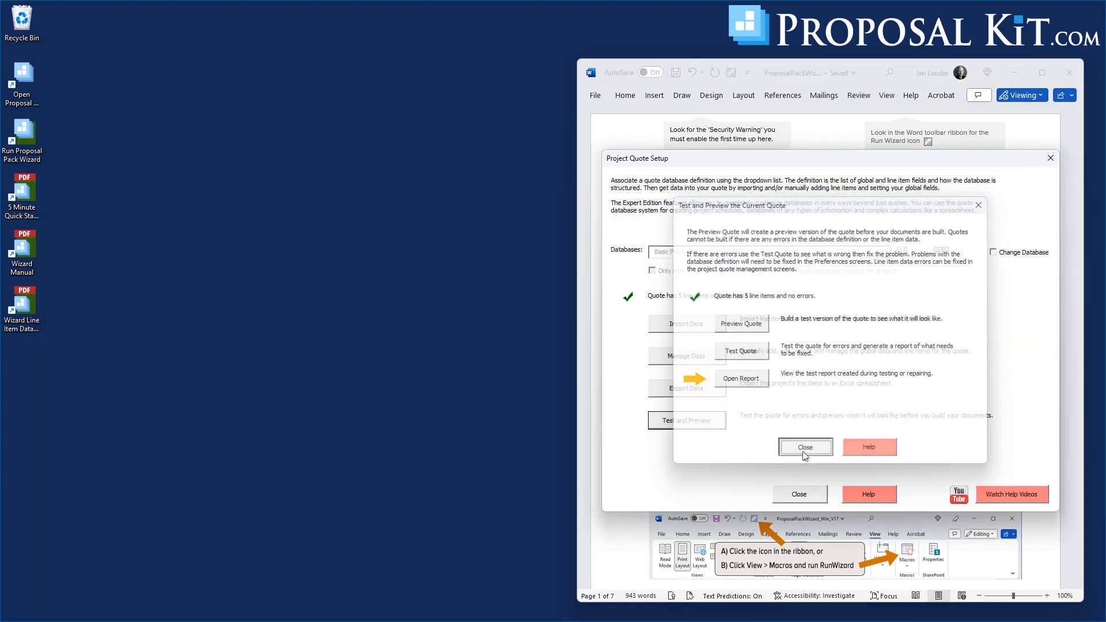
left_click(799, 495)
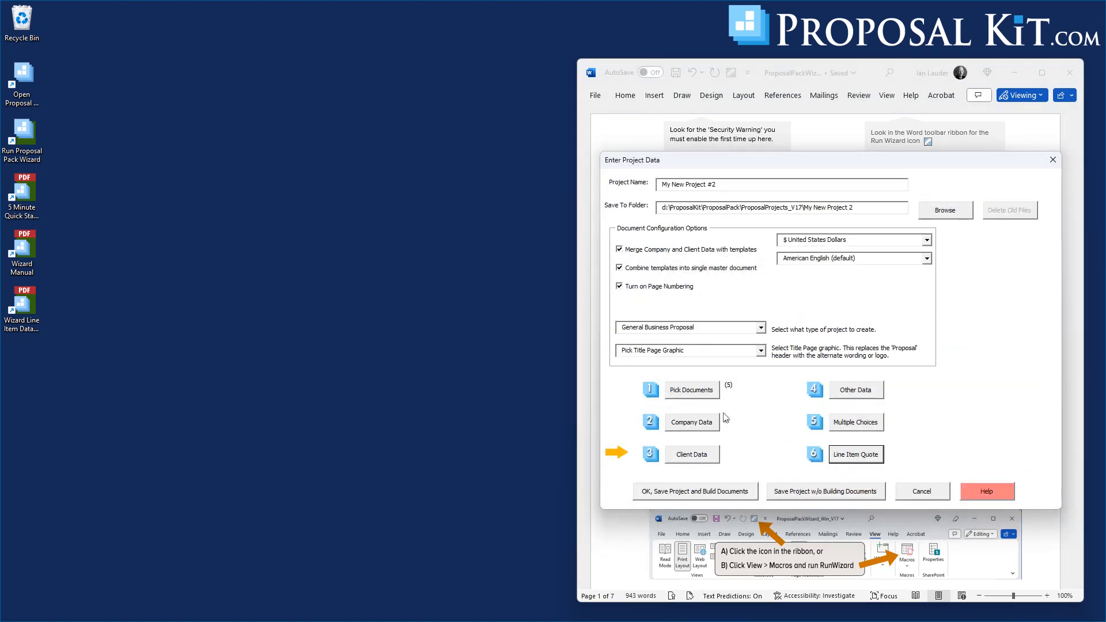
left_click(818, 494)
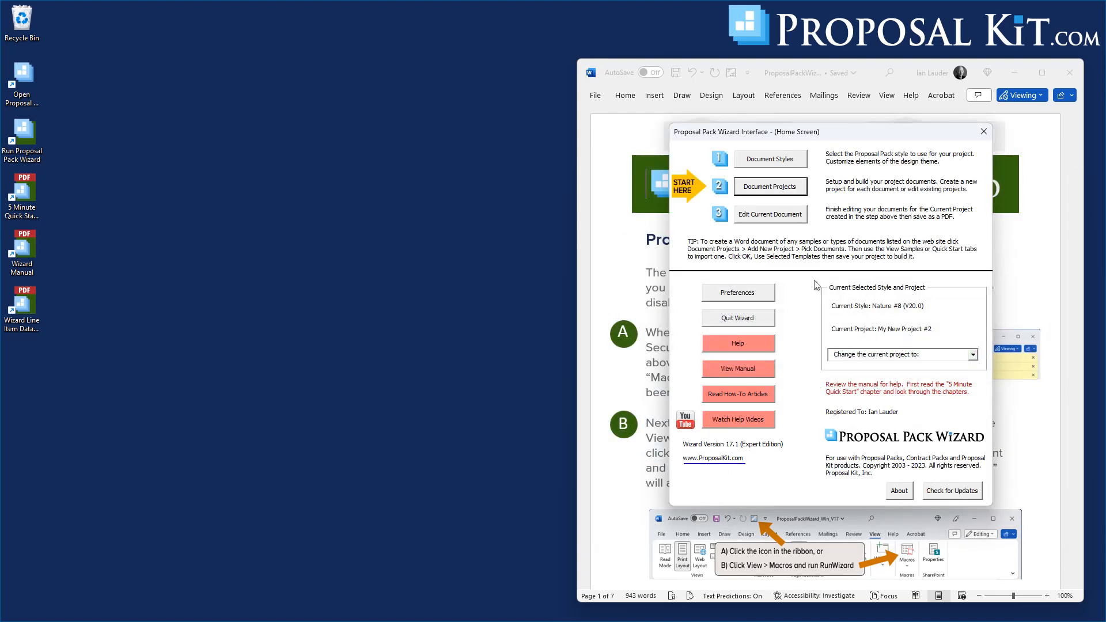
Step: Open the Basic Product and Service Sales quote database definition for editing from the Wizard preferences
left_click(751, 293)
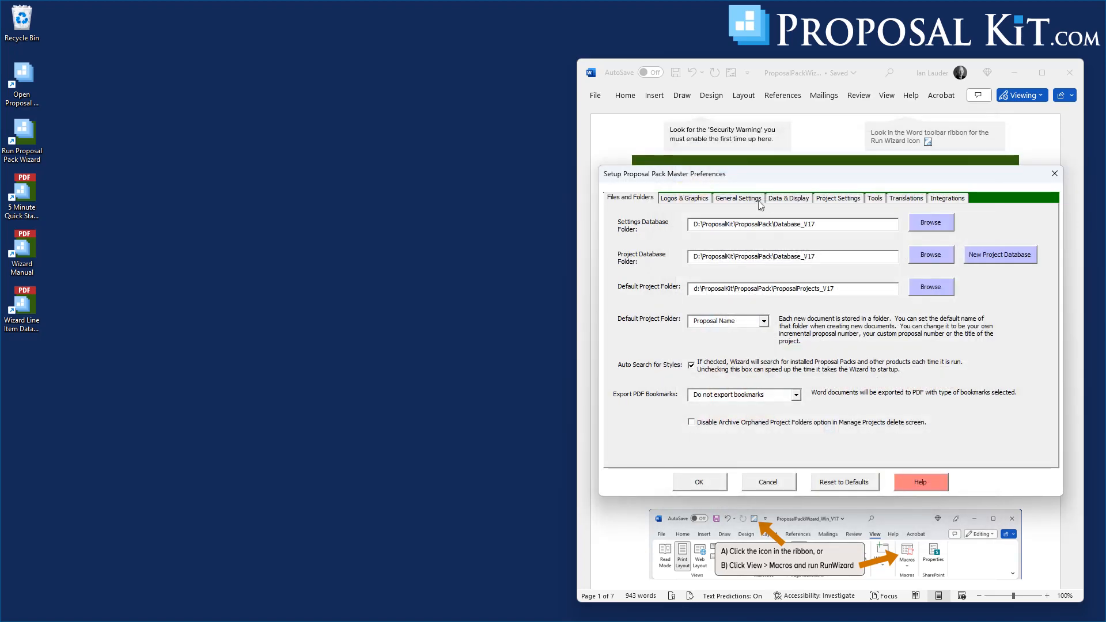
left_click(774, 200)
left_click(690, 229)
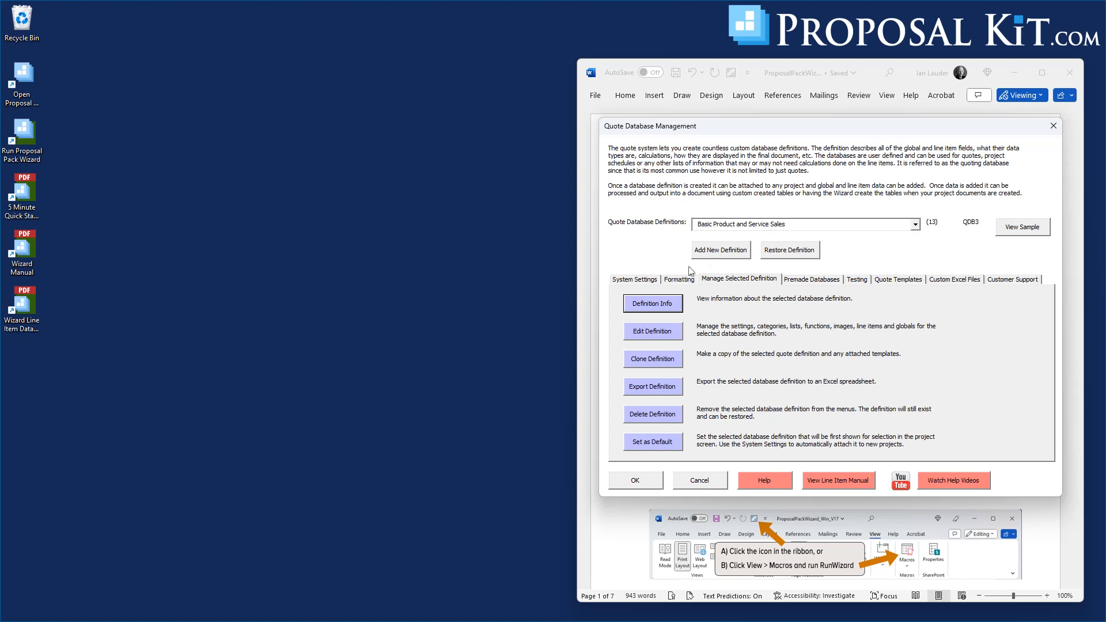
left_click(650, 334)
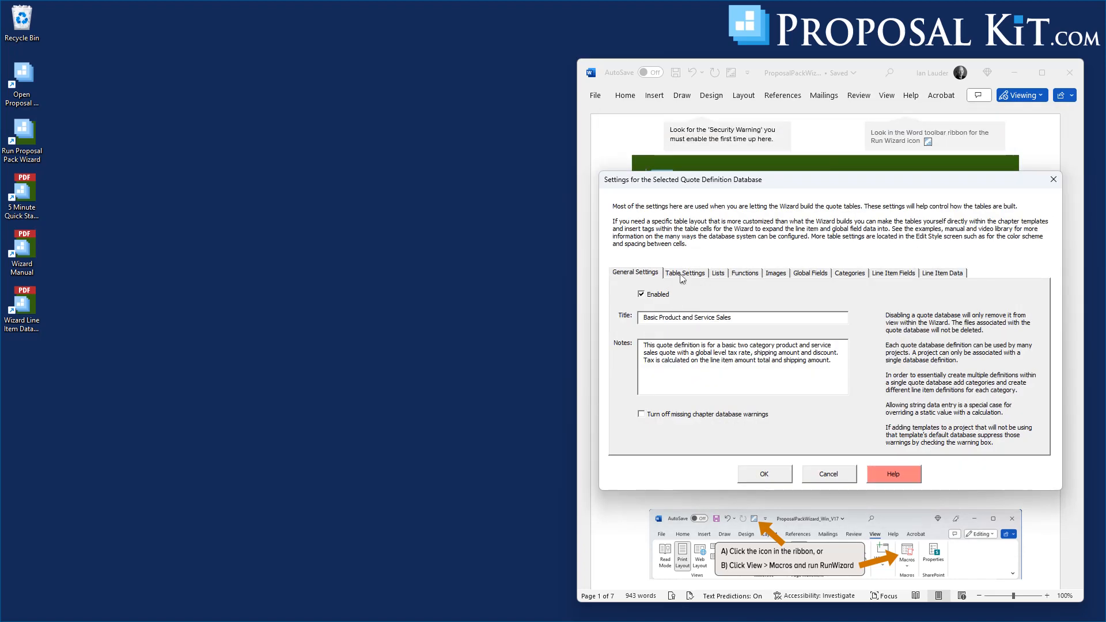
Step: In the definition's table settings, disable Multi-Table Rows, enable No Table Header Rows and change the summary label alignment
left_click(677, 272)
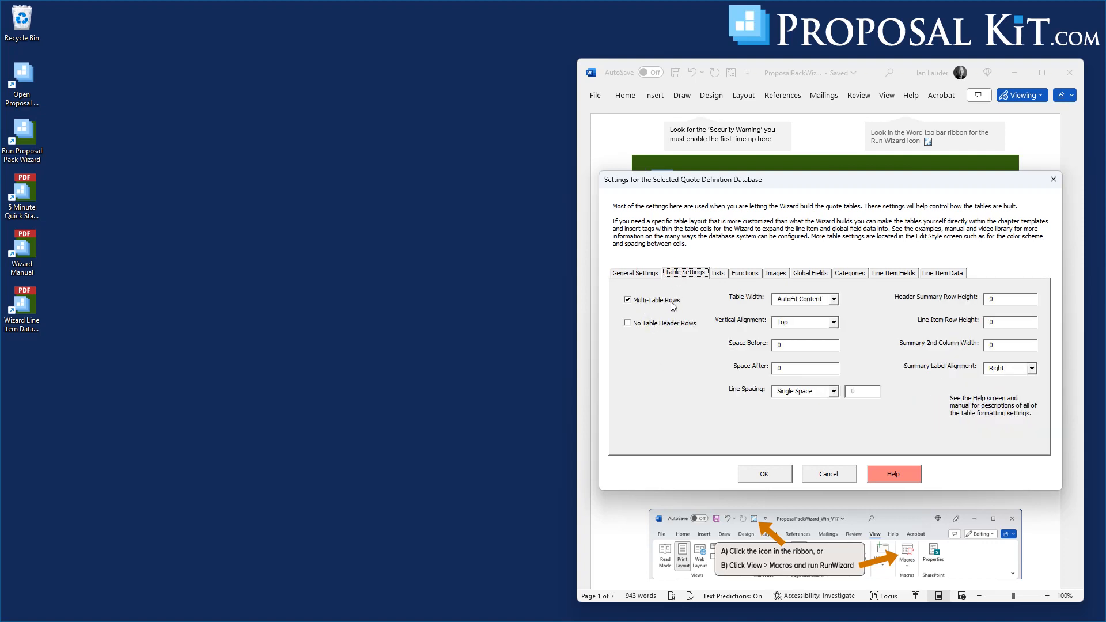
left_click(628, 300)
left_click(628, 323)
left_click(994, 374)
left_click(993, 380)
Step: Open the quote definition's Products category for editing
left_click(853, 276)
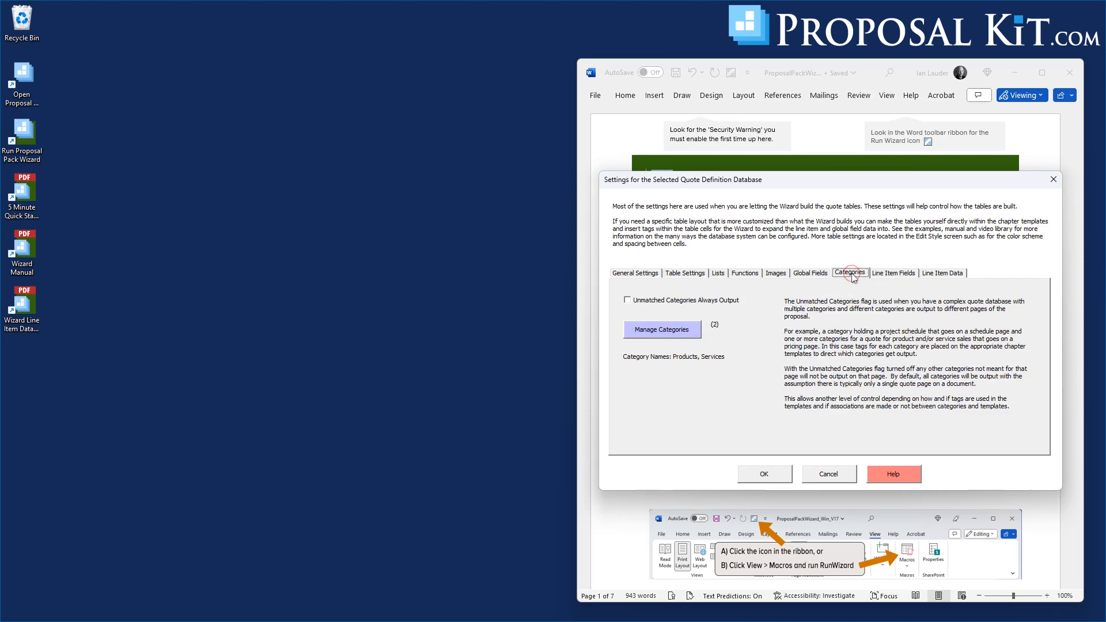
left_click(668, 336)
left_click(682, 293)
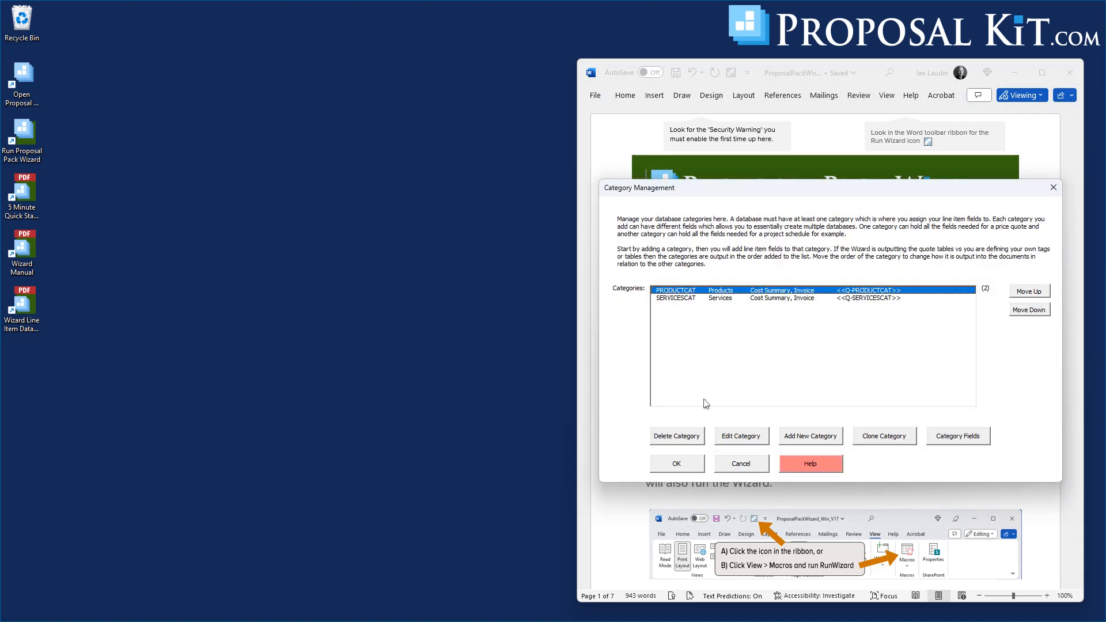
left_click(730, 439)
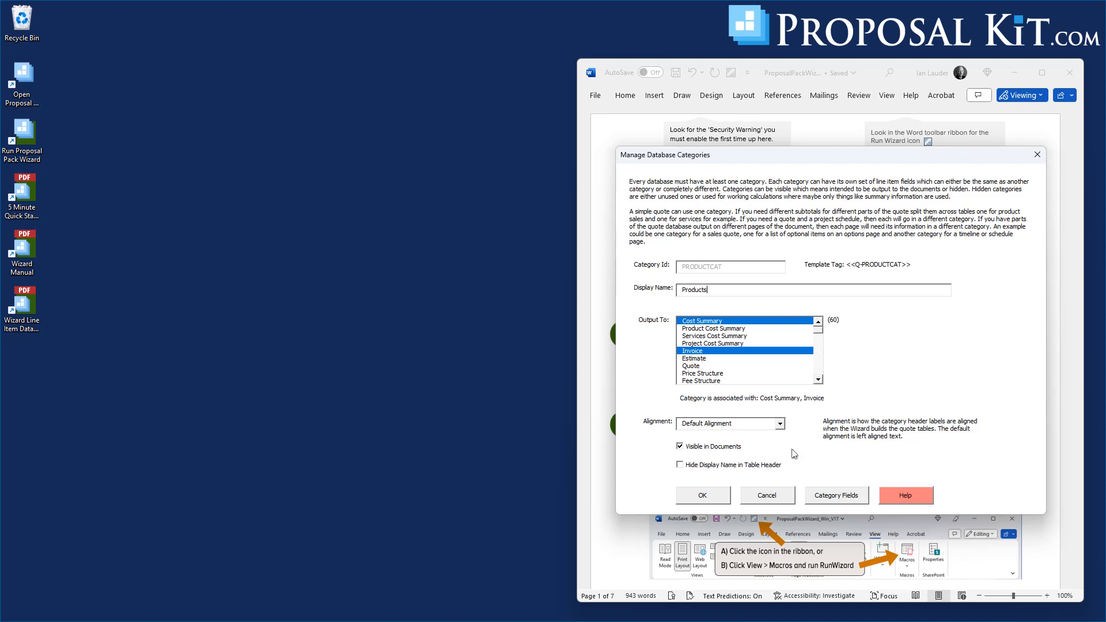
Step: Change the label of the Products category's DESCR line item field to Products and save the field list
left_click(838, 497)
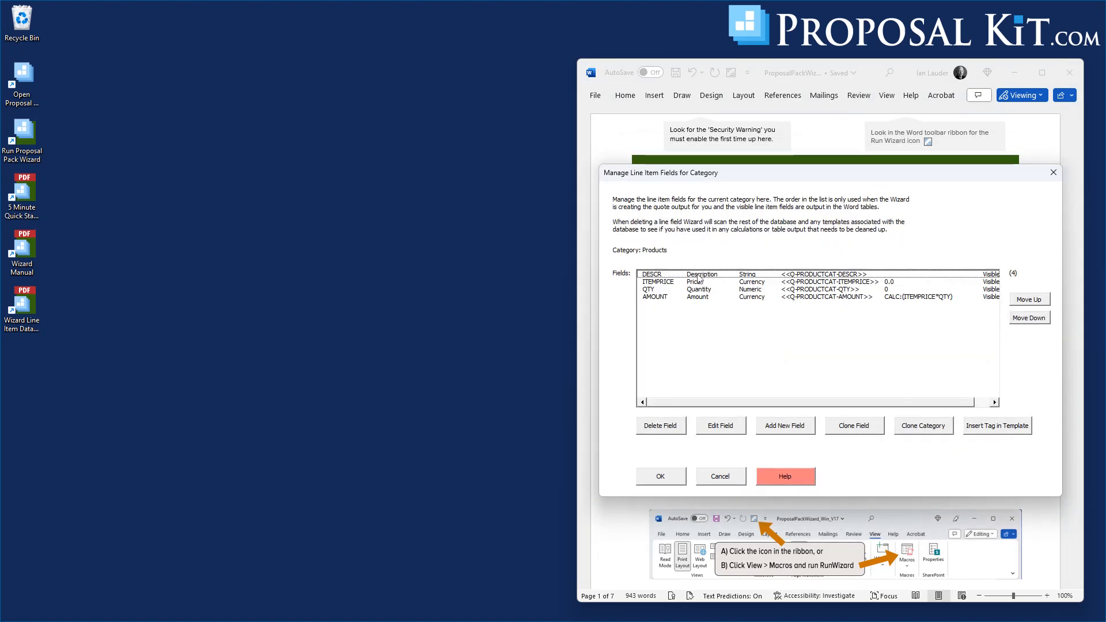
left_click(701, 275)
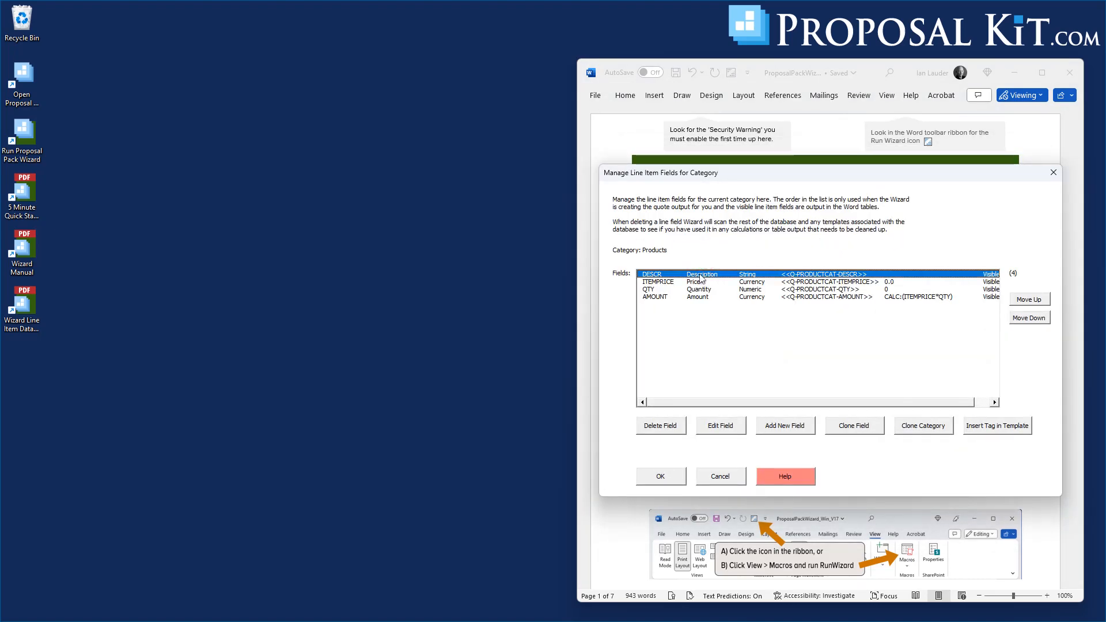
left_click(725, 429)
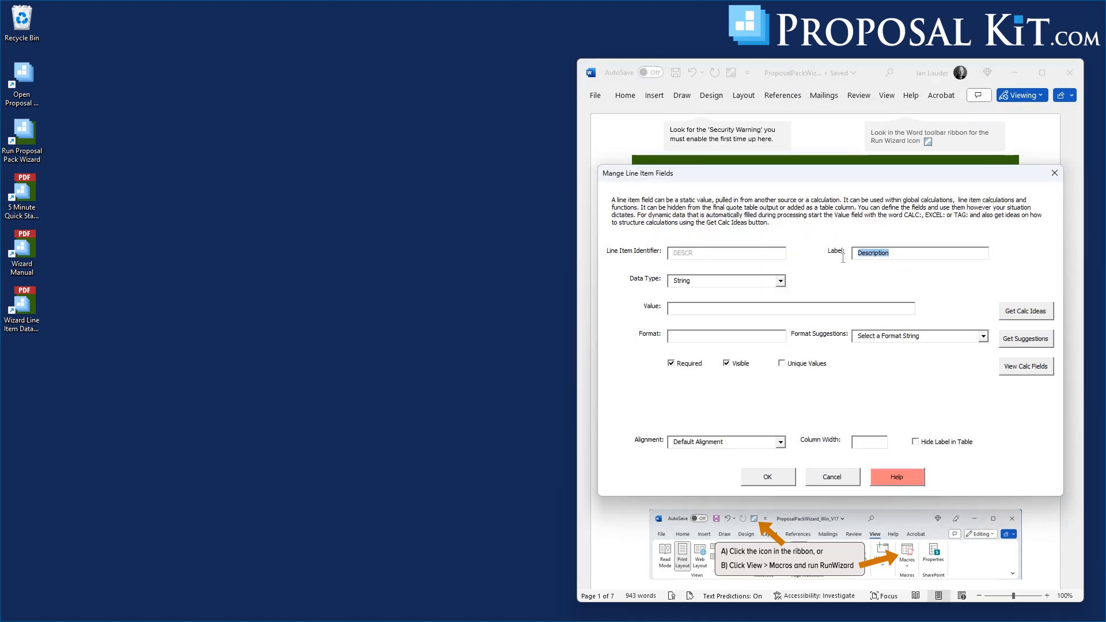
type("Products")
left_click(758, 476)
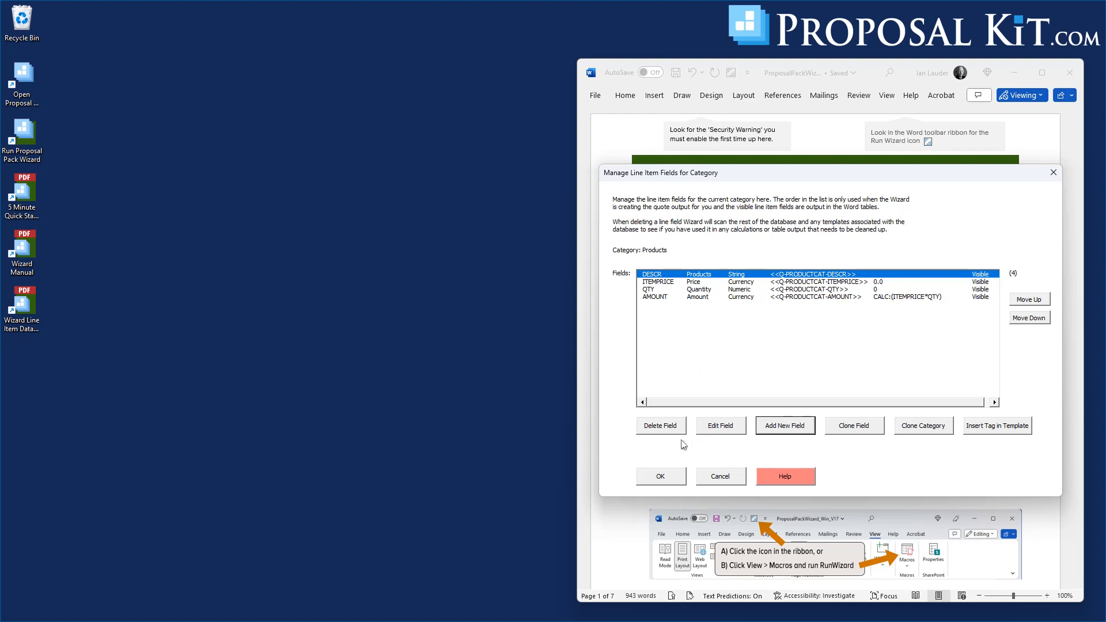
left_click(662, 476)
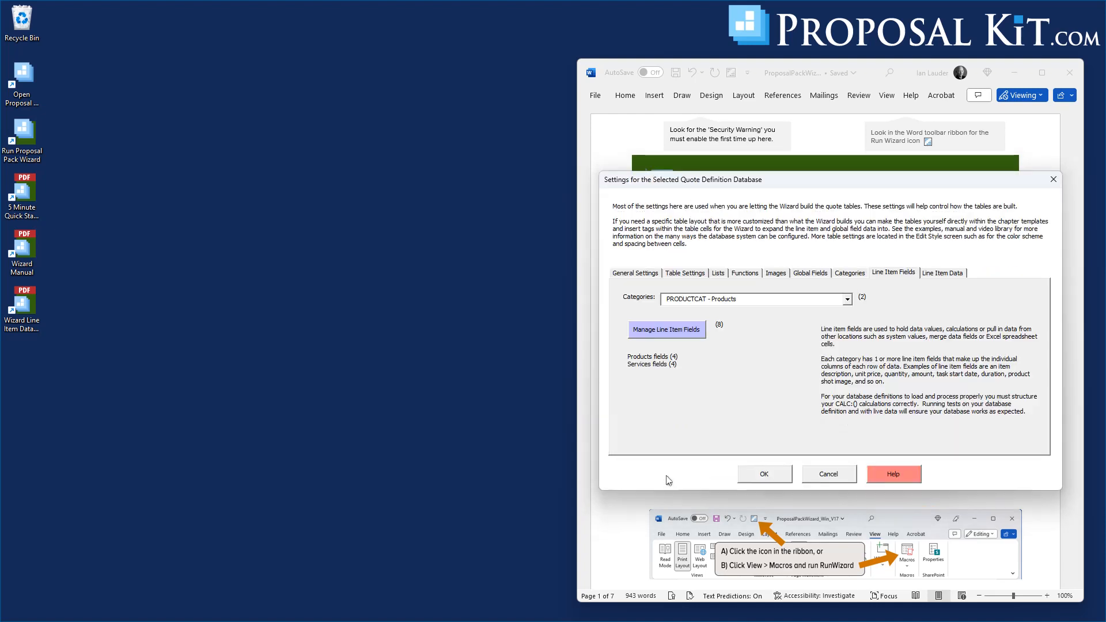
Step: Change the label of the Services category's DESCR line item field to Services
left_click(704, 300)
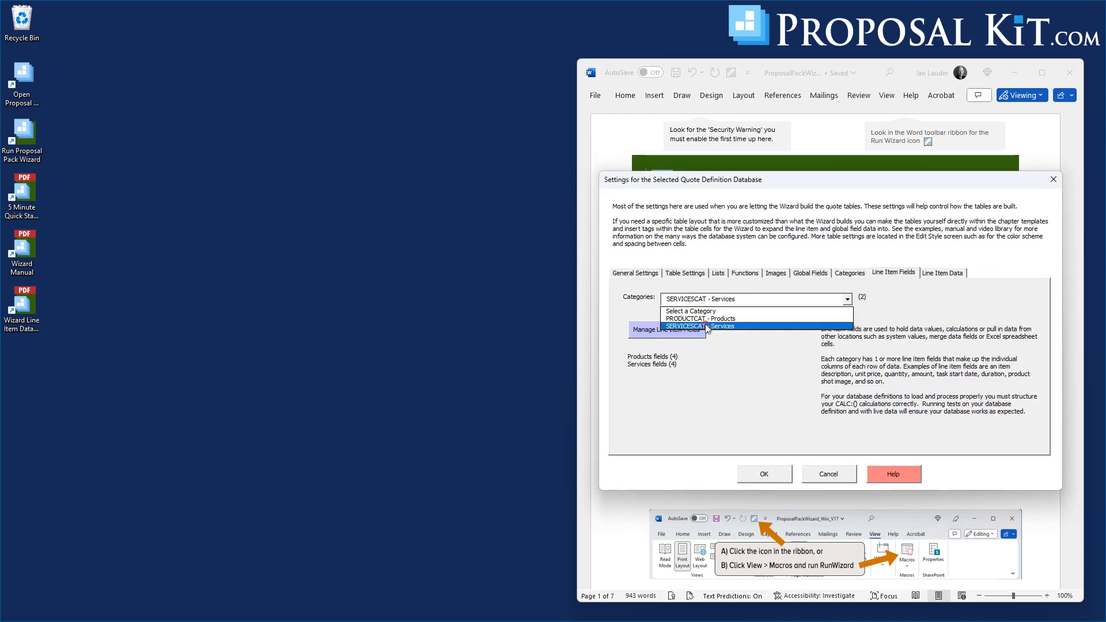
left_click(700, 326)
left_click(665, 333)
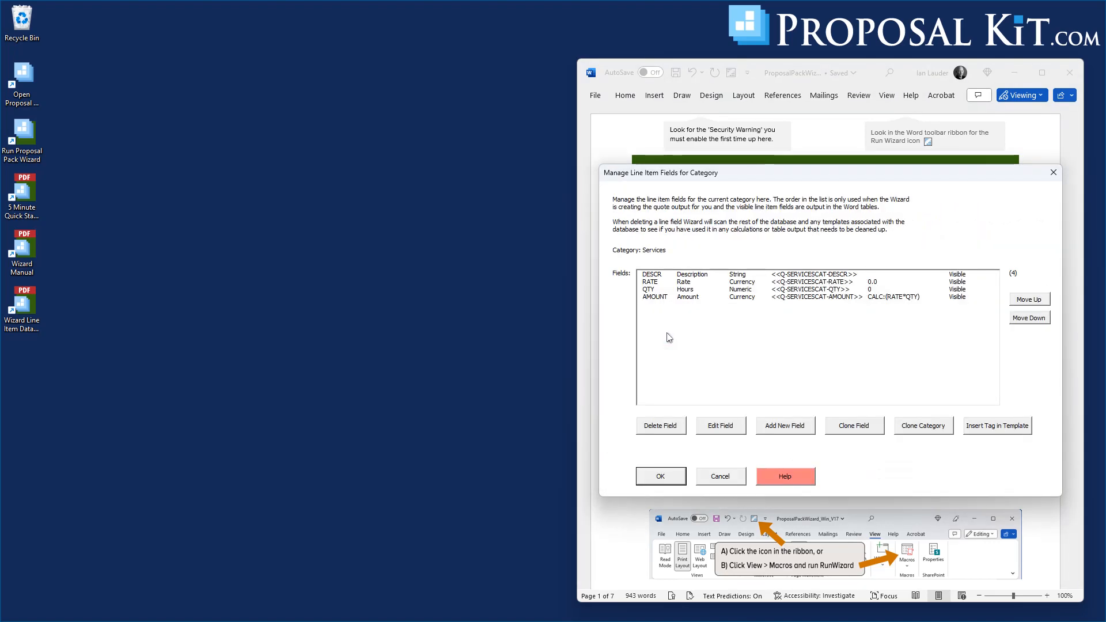
left_click(699, 276)
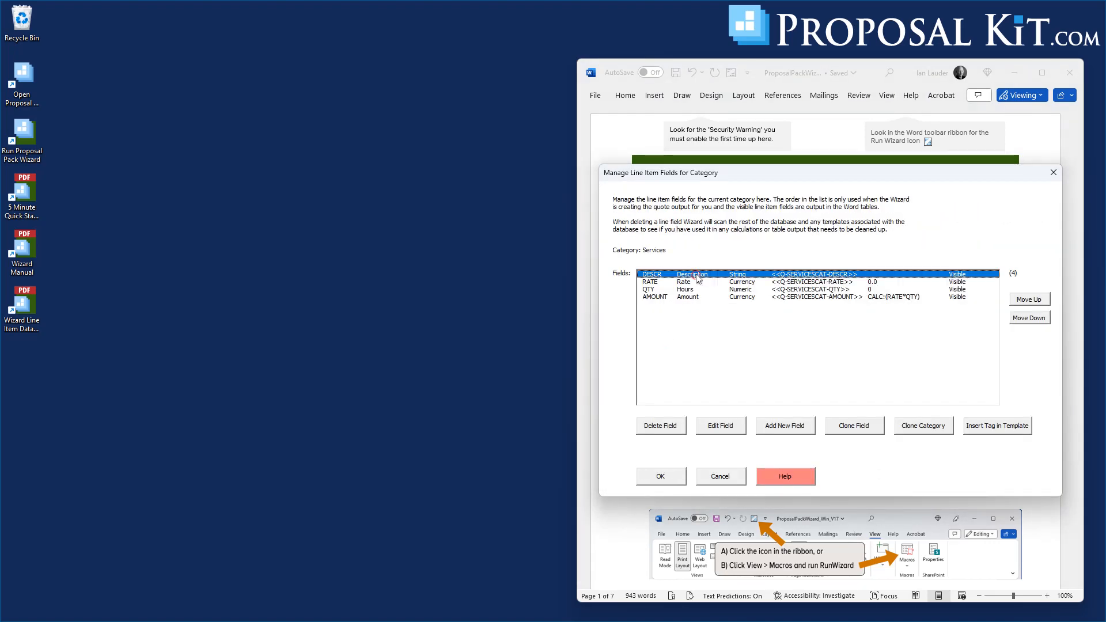
left_click(719, 429)
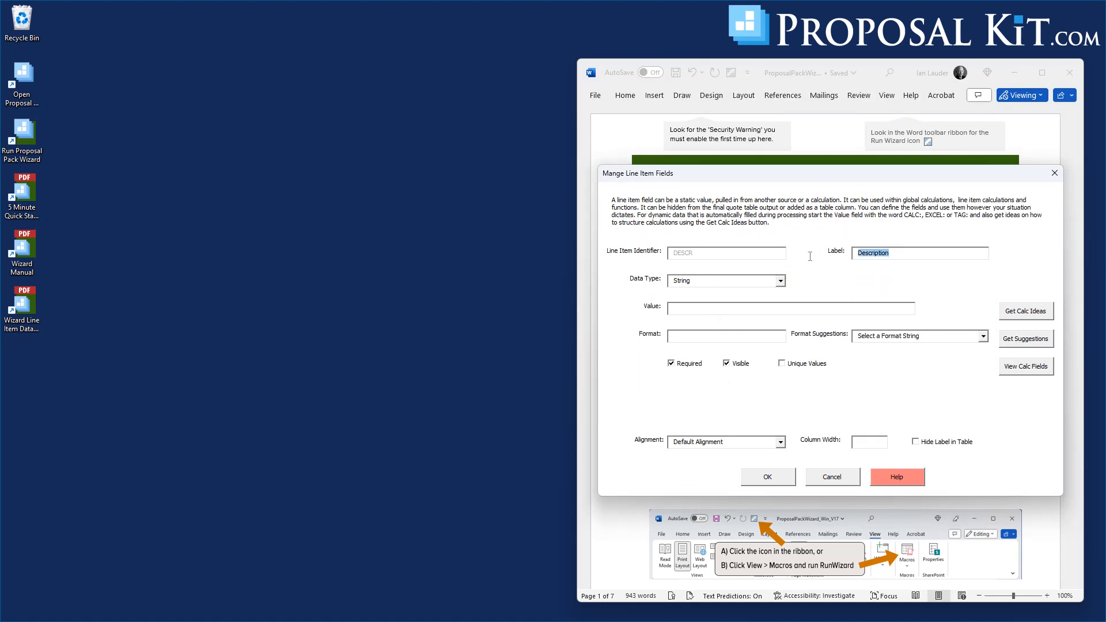
type("Services")
left_click(769, 477)
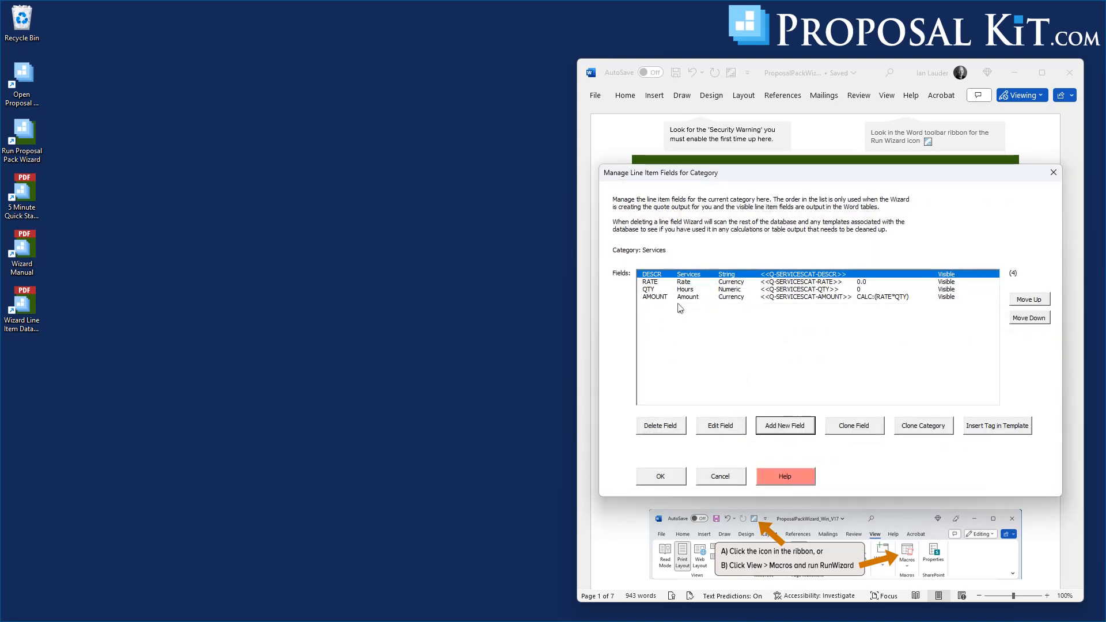
Step: Set the column width of the Services category's Rate field to 50 and save the field list
left_click(651, 282)
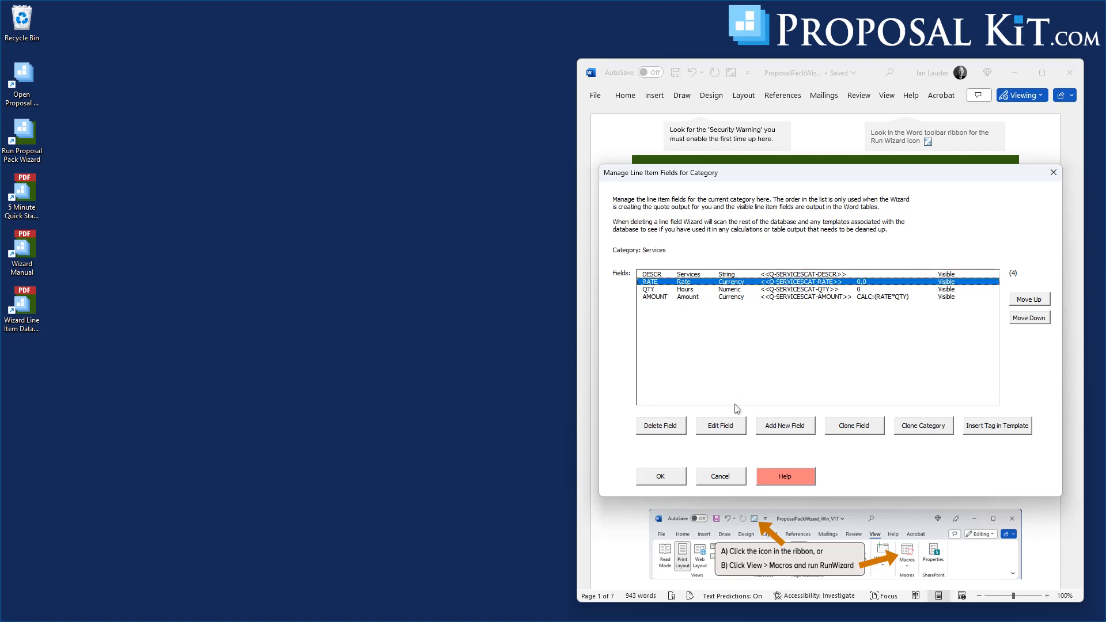
left_click(720, 426)
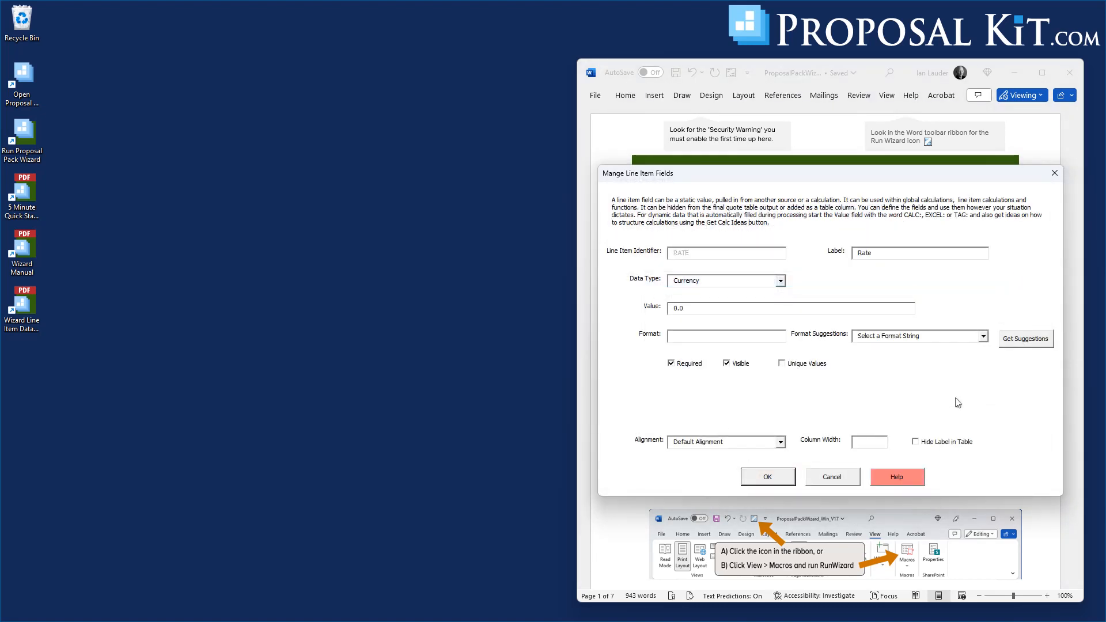
left_click(864, 442)
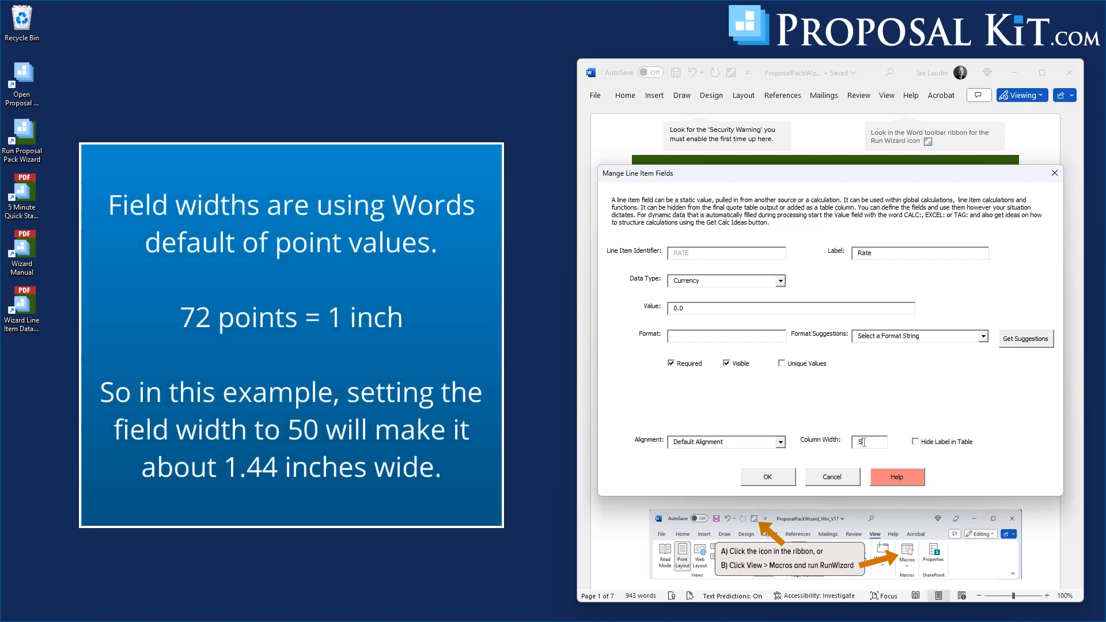
left_click(770, 477)
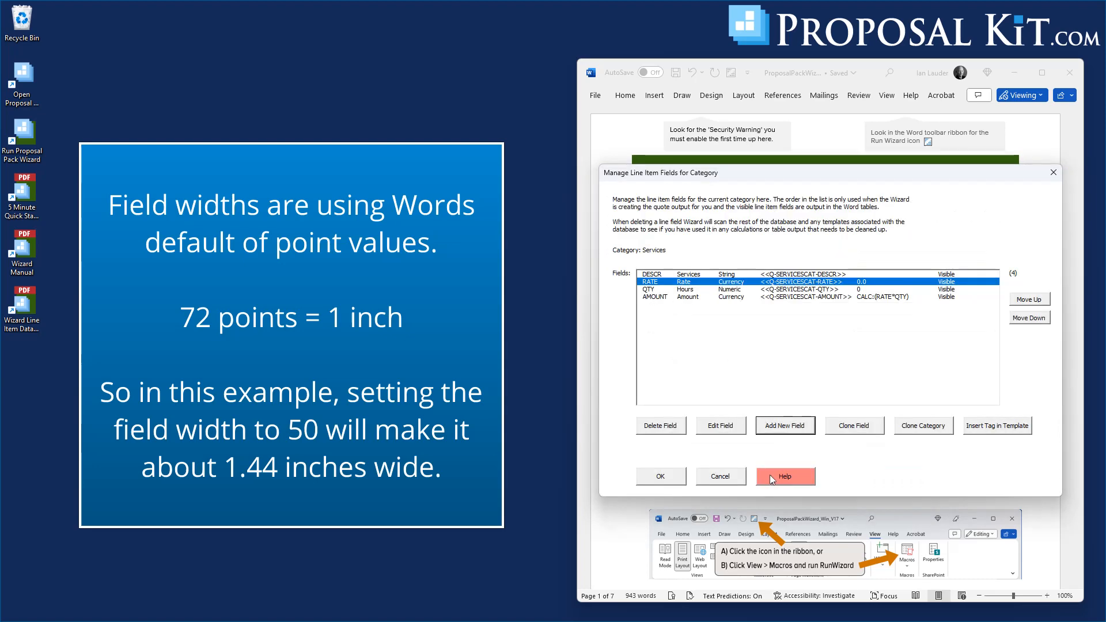
left_click(663, 481)
Step: Set the column width of the Products category's Price field to 50 and save the field list
left_click(709, 299)
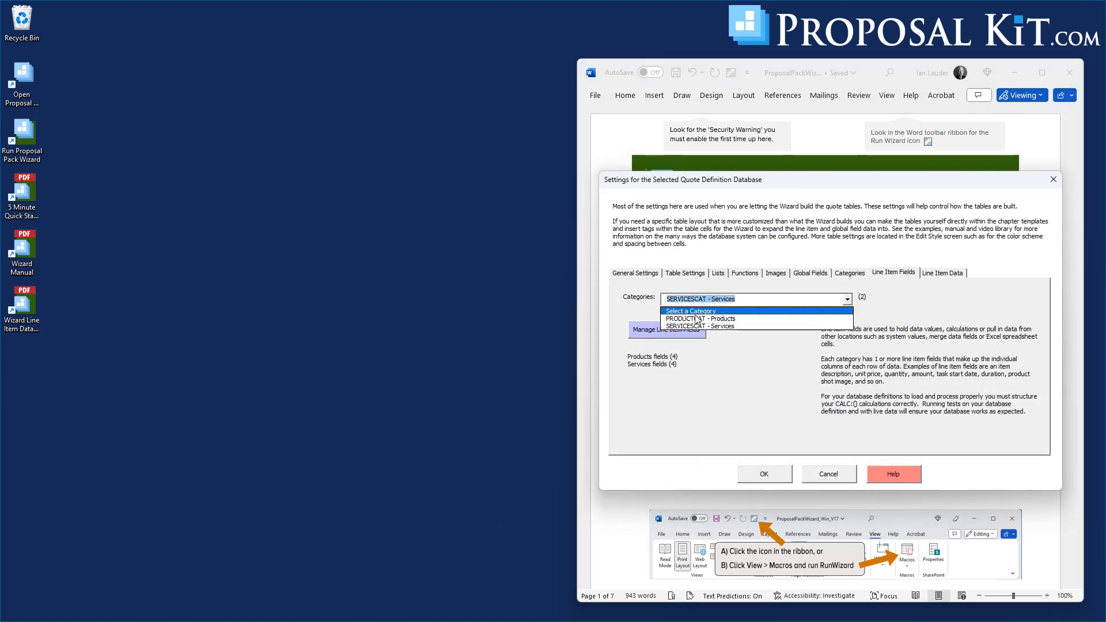
left_click(689, 316)
left_click(688, 330)
left_click(661, 282)
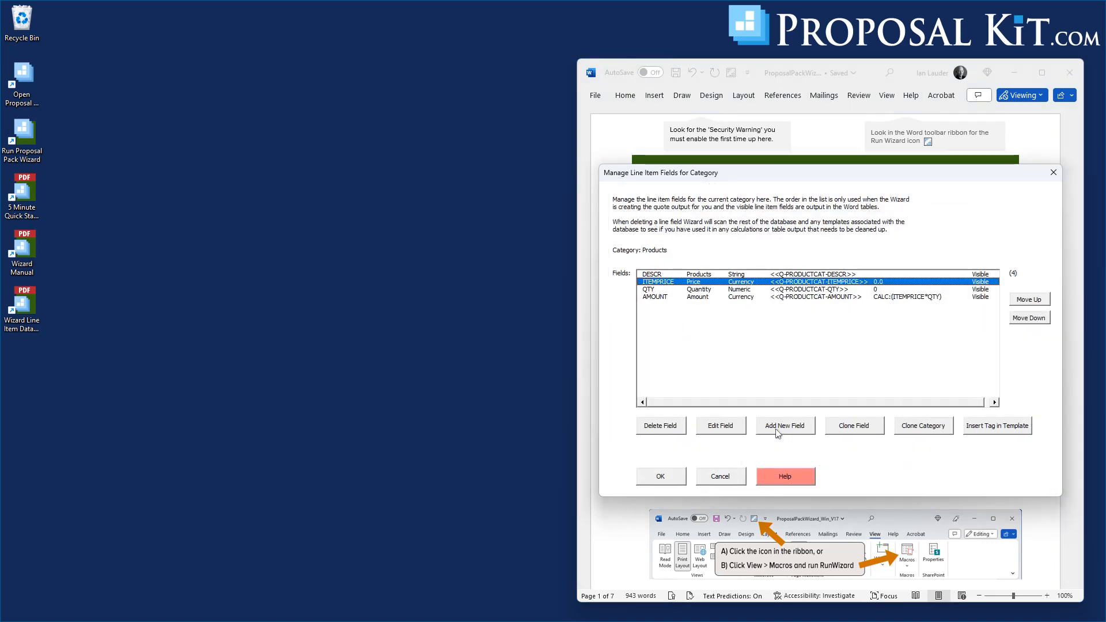
left_click(732, 432)
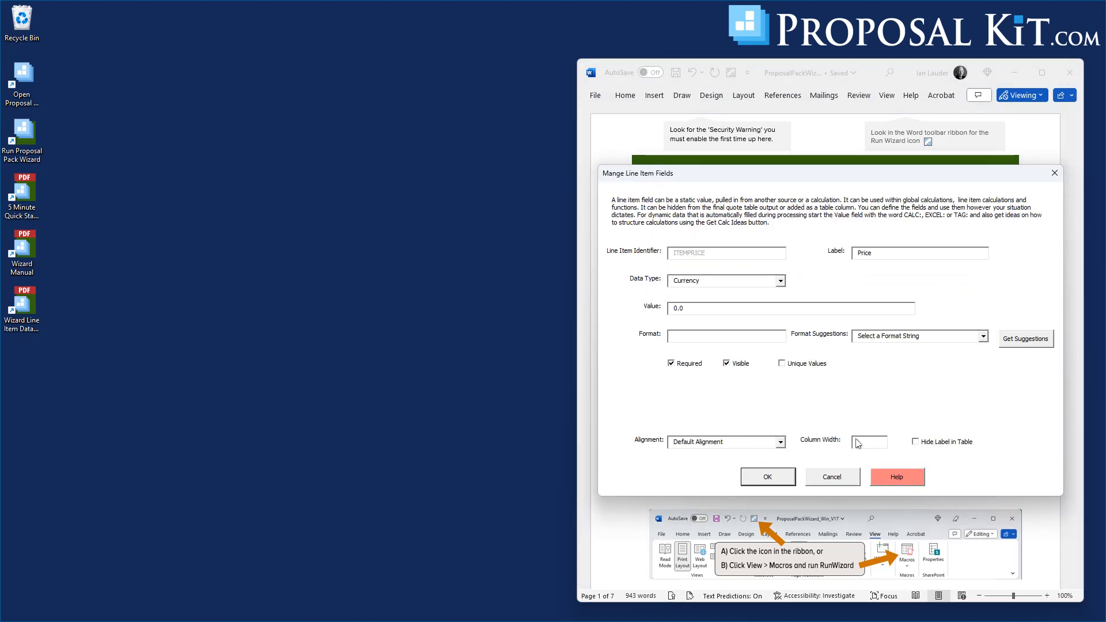
left_click(854, 442)
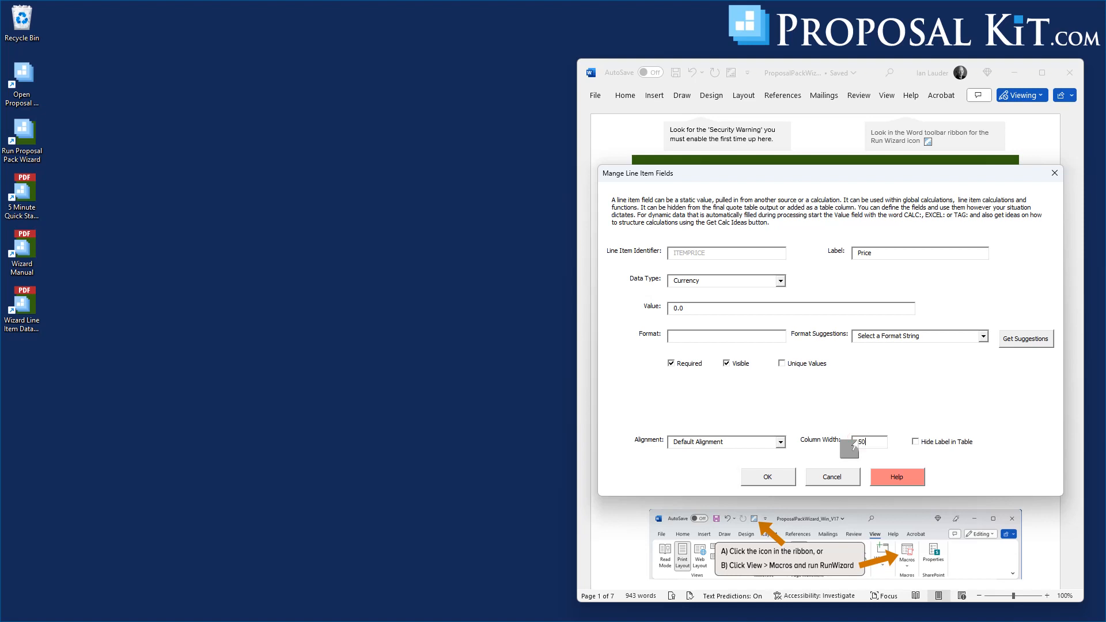
left_click(768, 476)
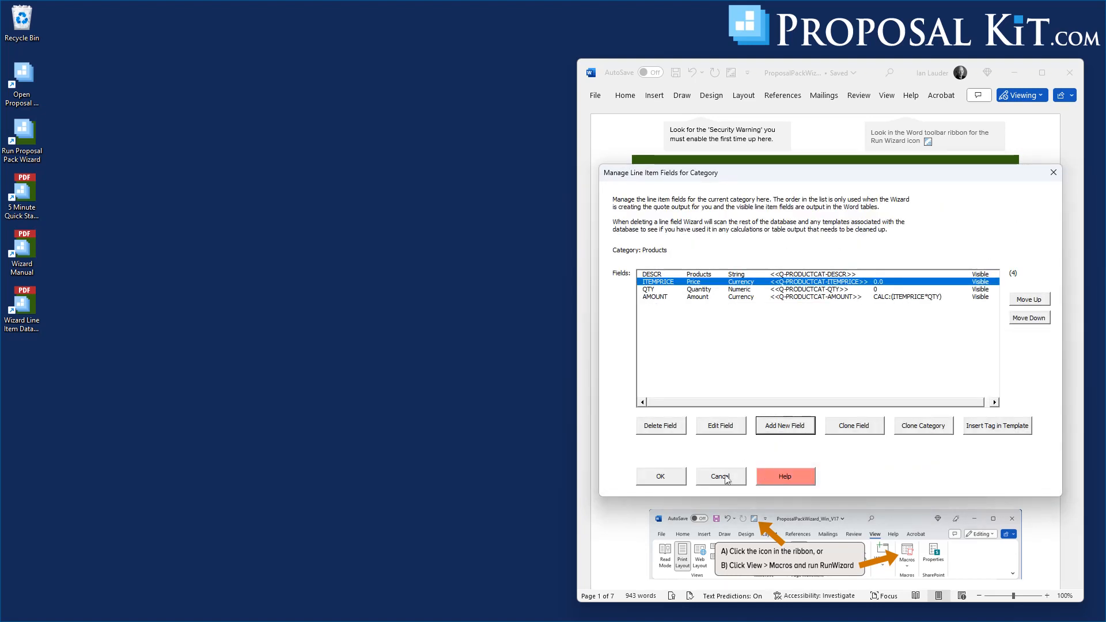
left_click(661, 477)
Step: Save the quote definition, the quote database settings and the master preferences, returning to the Wizard home screen
left_click(762, 474)
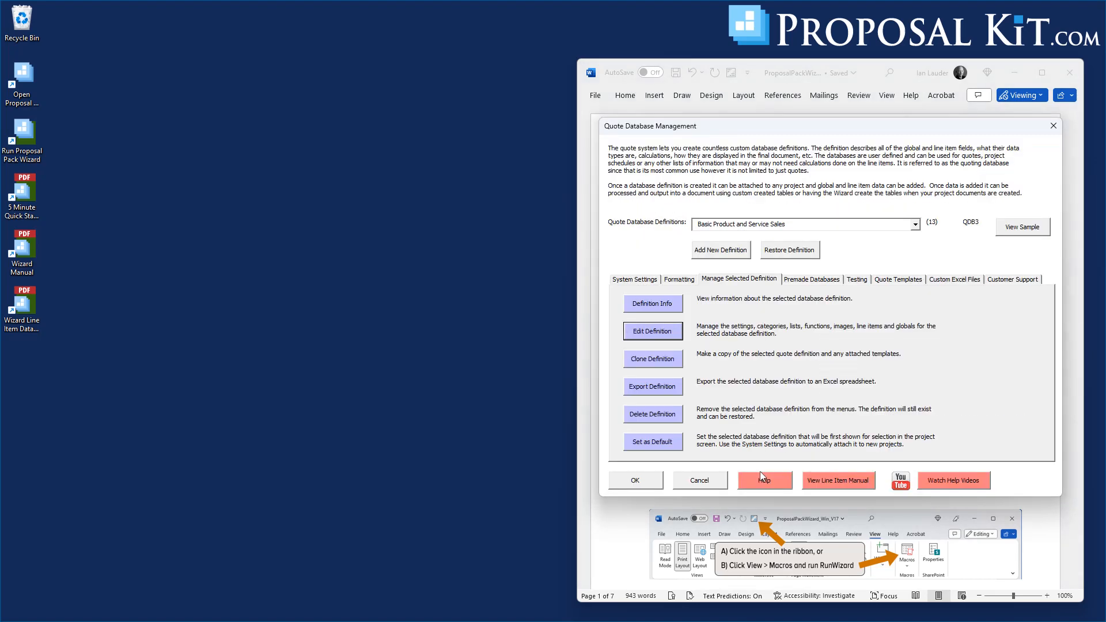
left_click(637, 481)
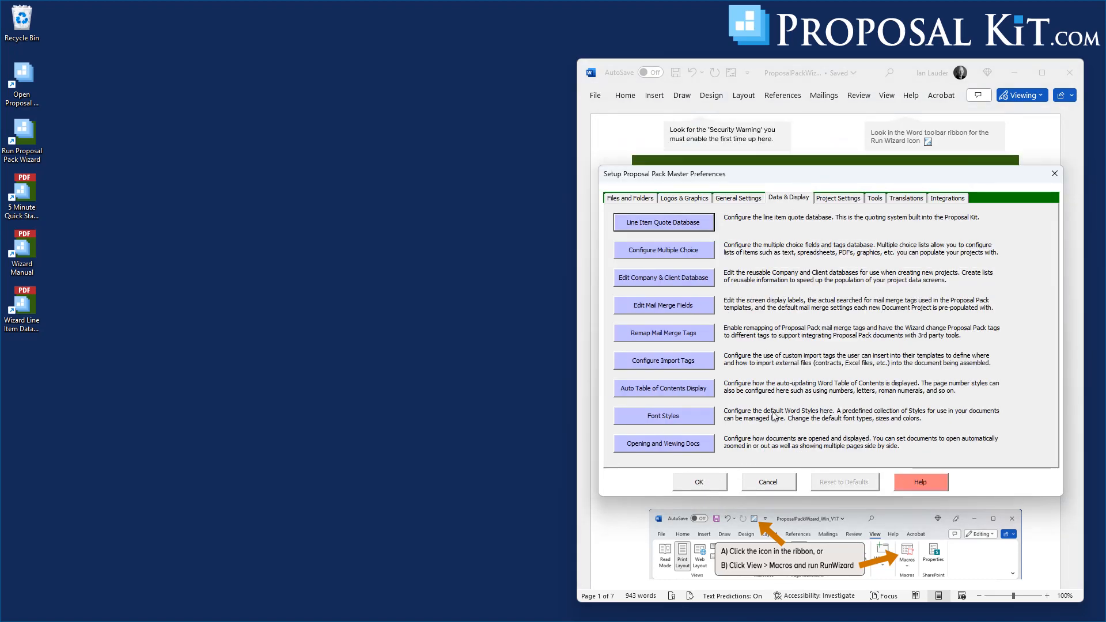
left_click(699, 481)
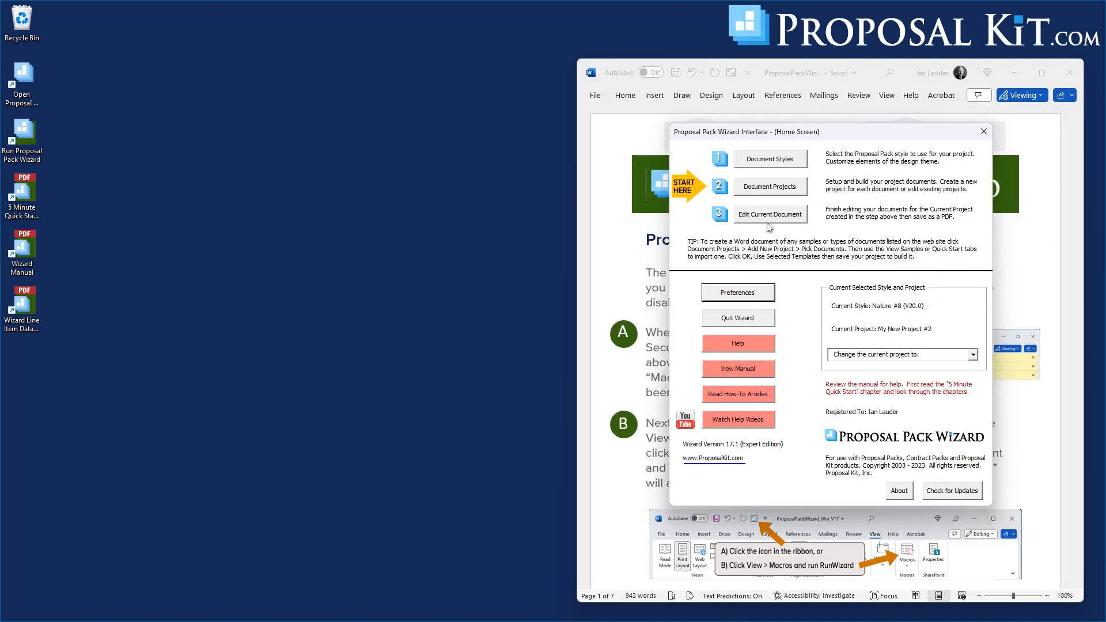
Step: Generate a quote preview from the line item quote of the project My New Project #2
left_click(772, 191)
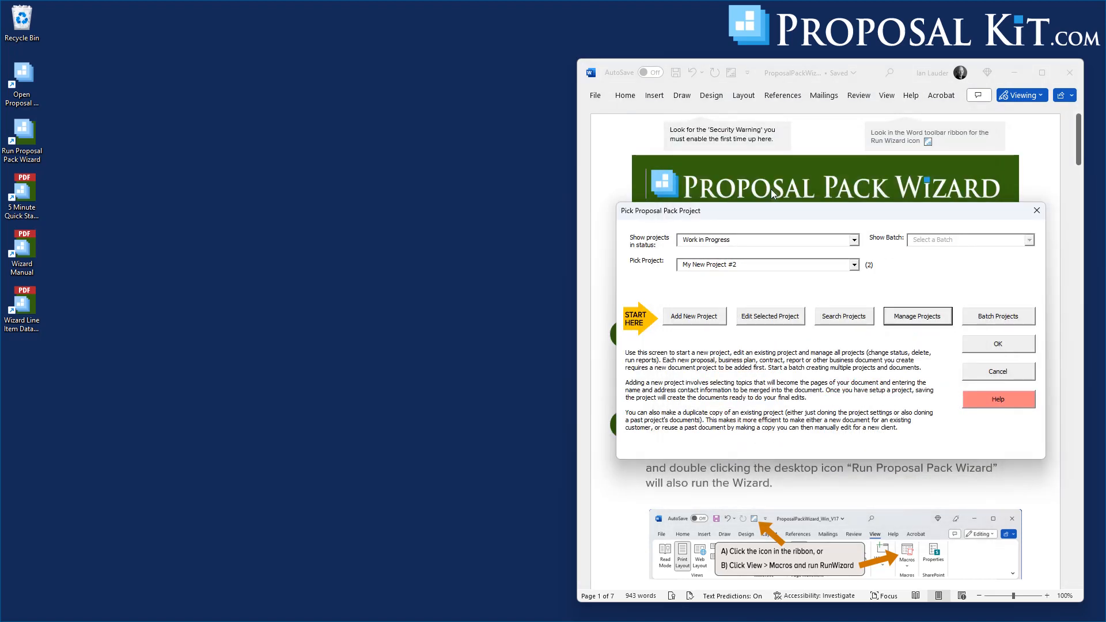
left_click(770, 319)
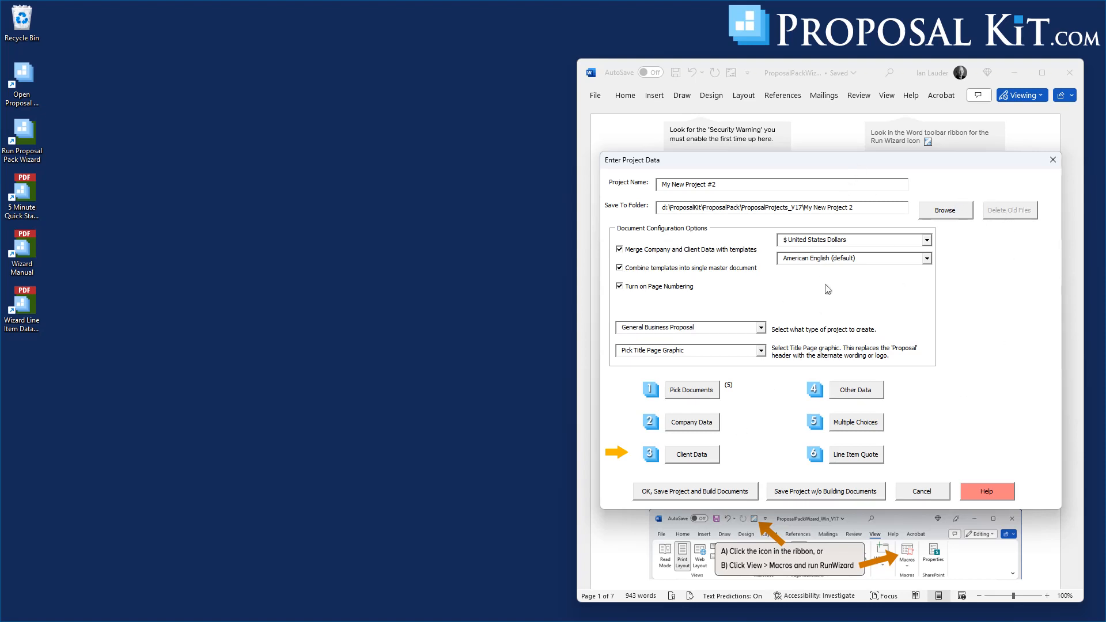
left_click(852, 461)
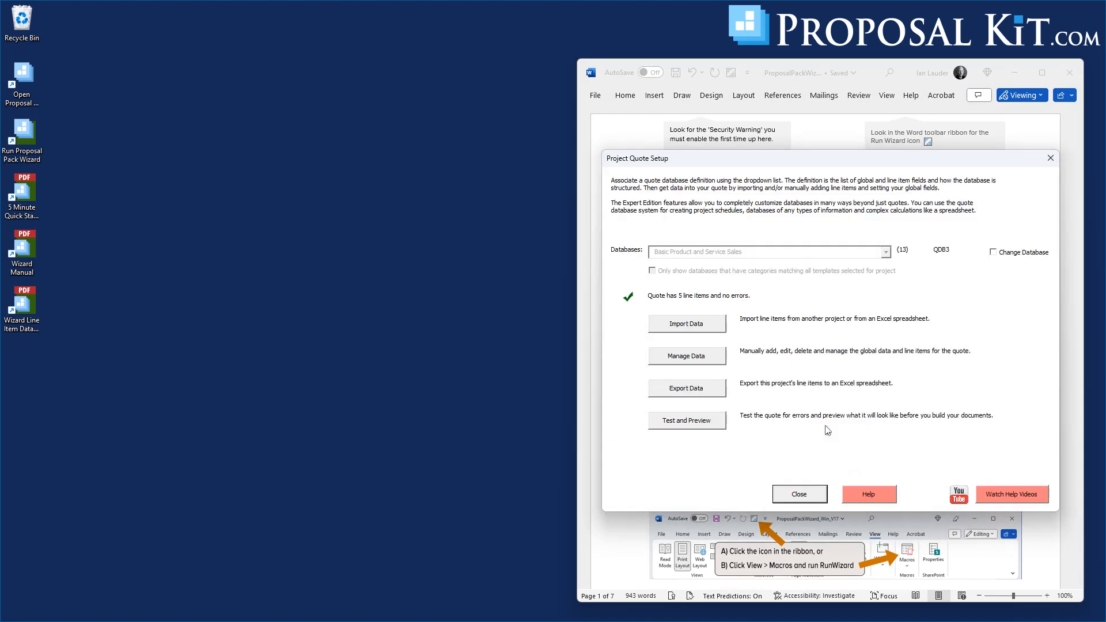
left_click(701, 424)
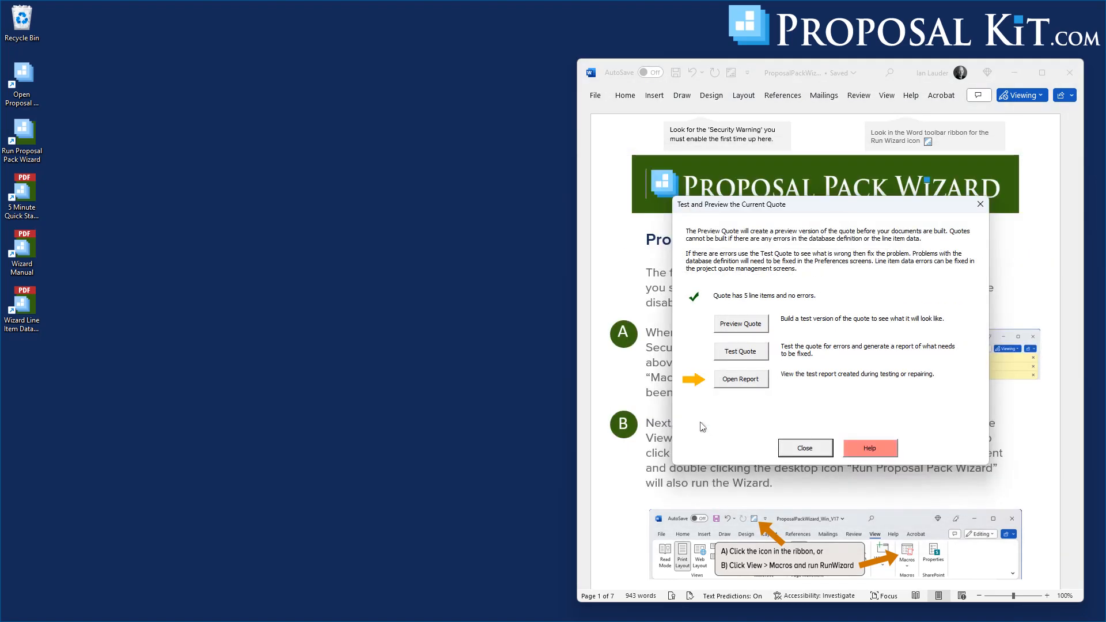
left_click(743, 326)
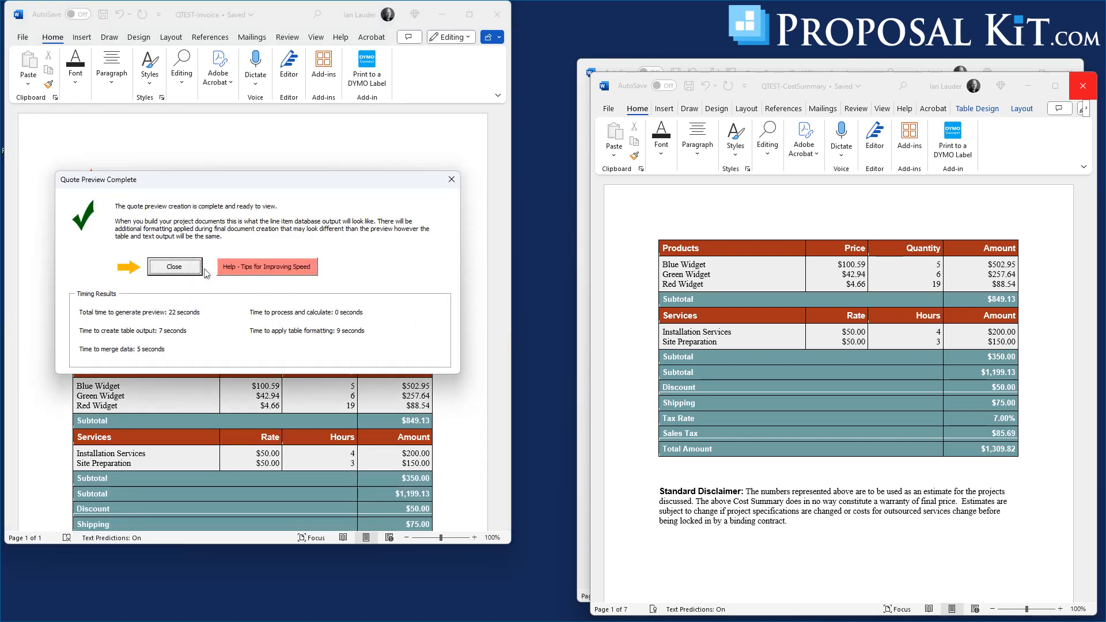
left_click(174, 267)
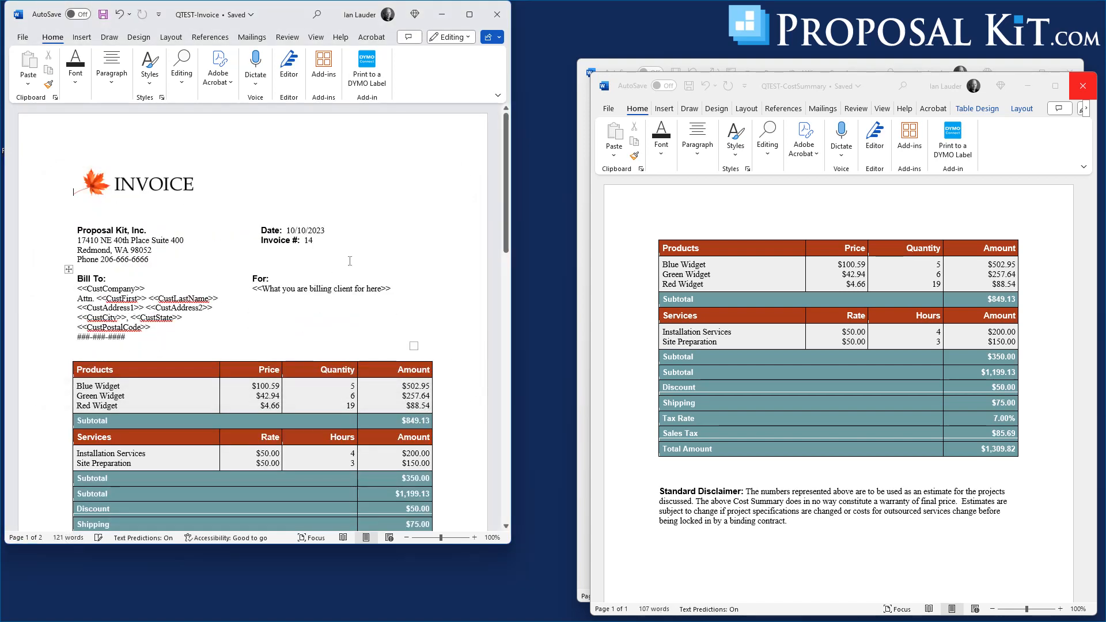
Step: Close the invoice preview, review the Cost Summary preview's table layout, and return to the project data screen
left_click(497, 15)
left_click_drag(872, 89, 331, 45)
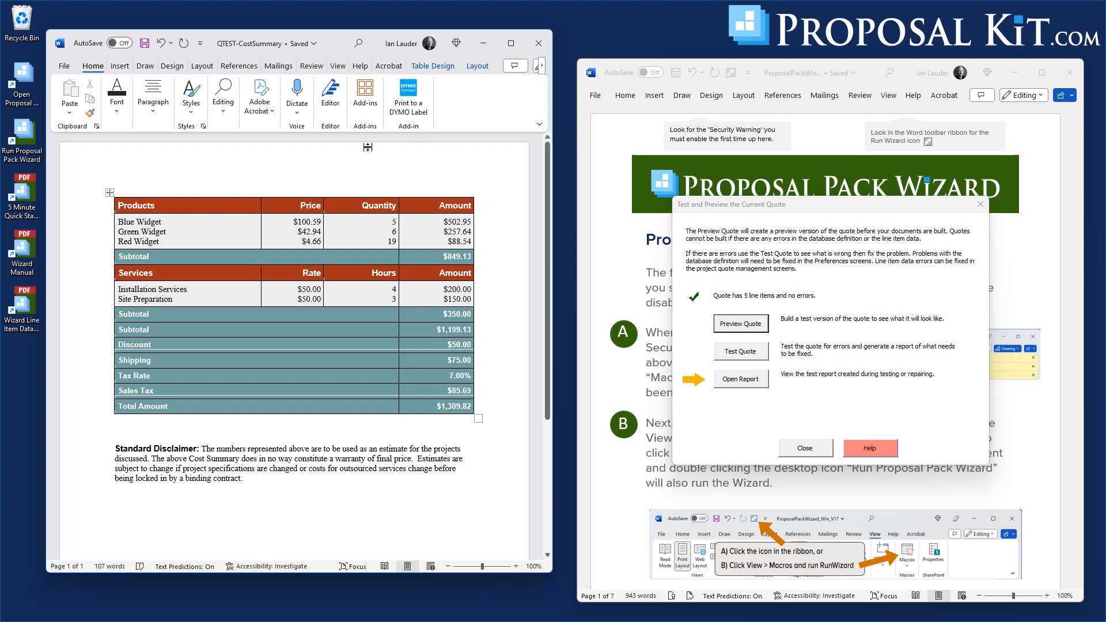
left_click(538, 44)
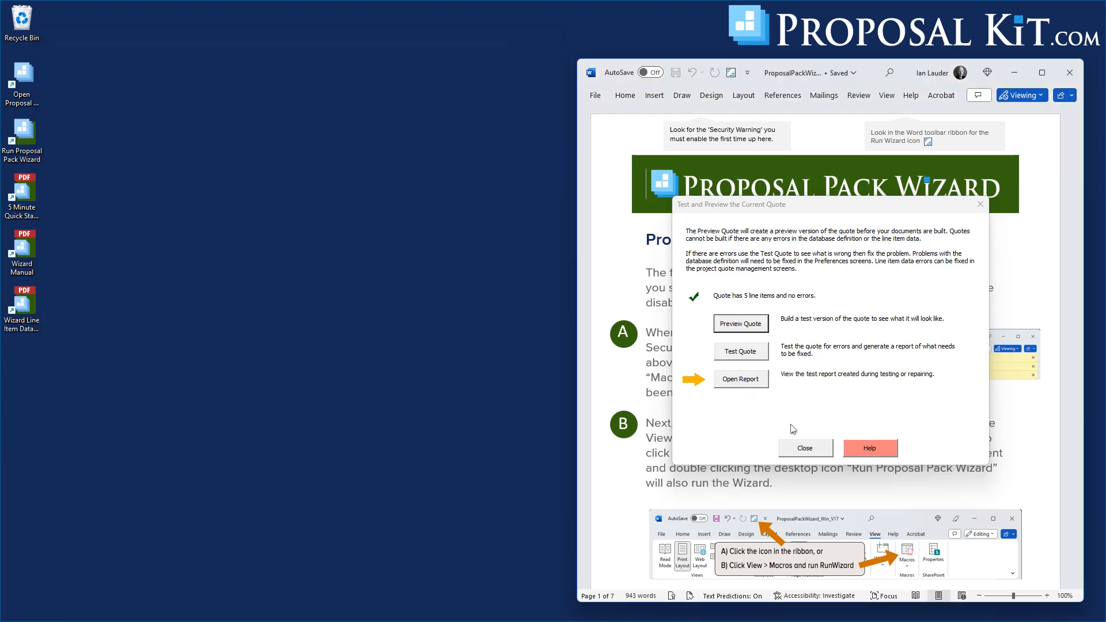
left_click(803, 453)
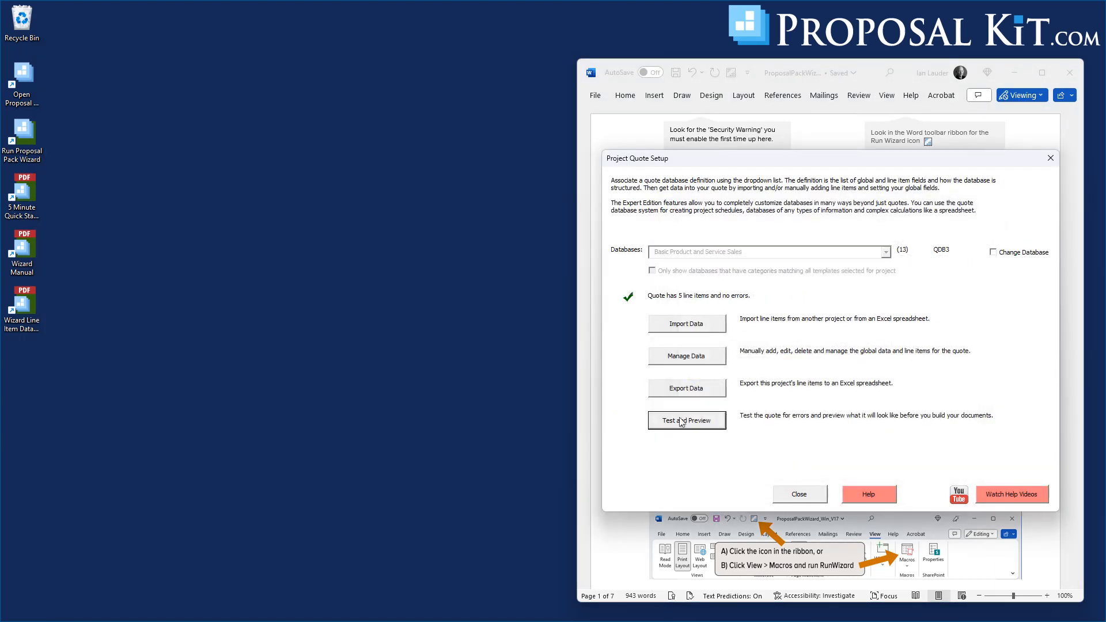
left_click(795, 497)
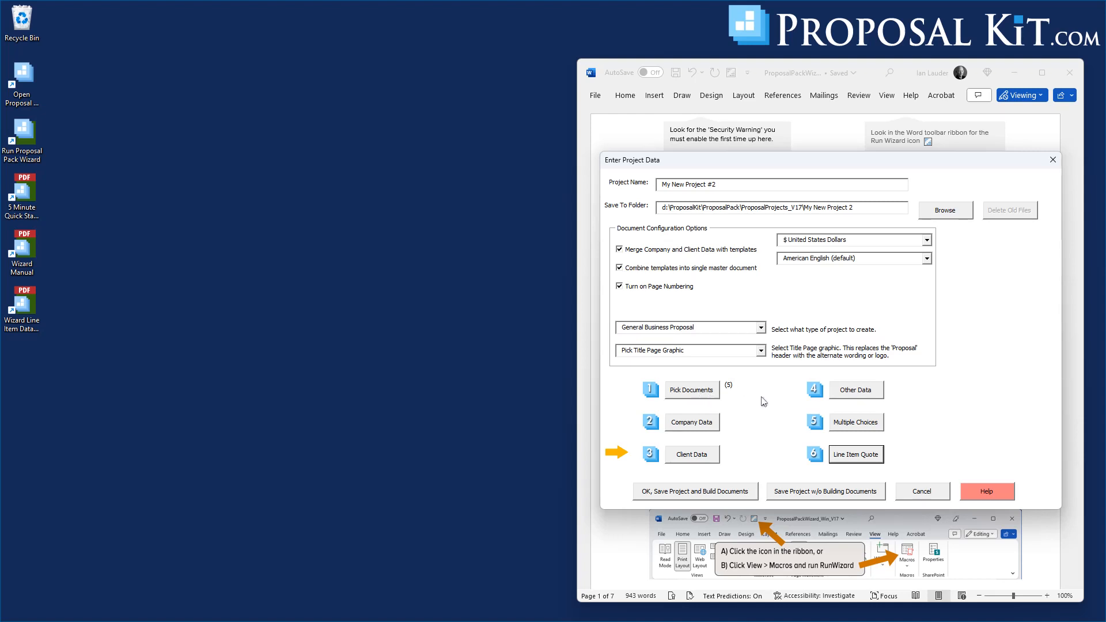
Step: Save the project and build its documents, then open the Combined Project Document
left_click(681, 493)
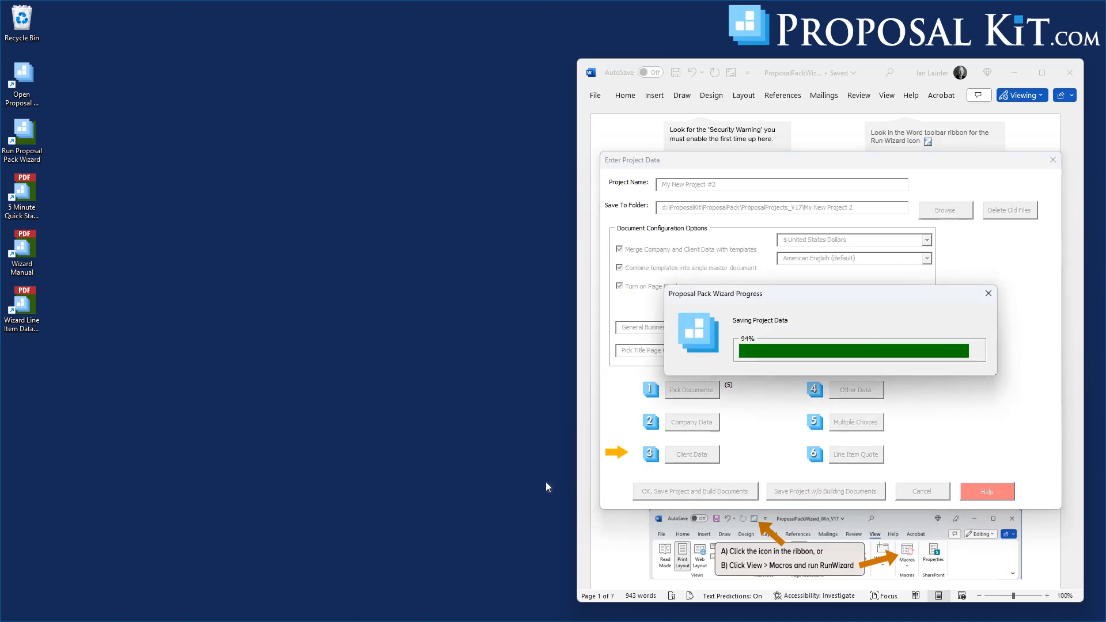
left_click(775, 307)
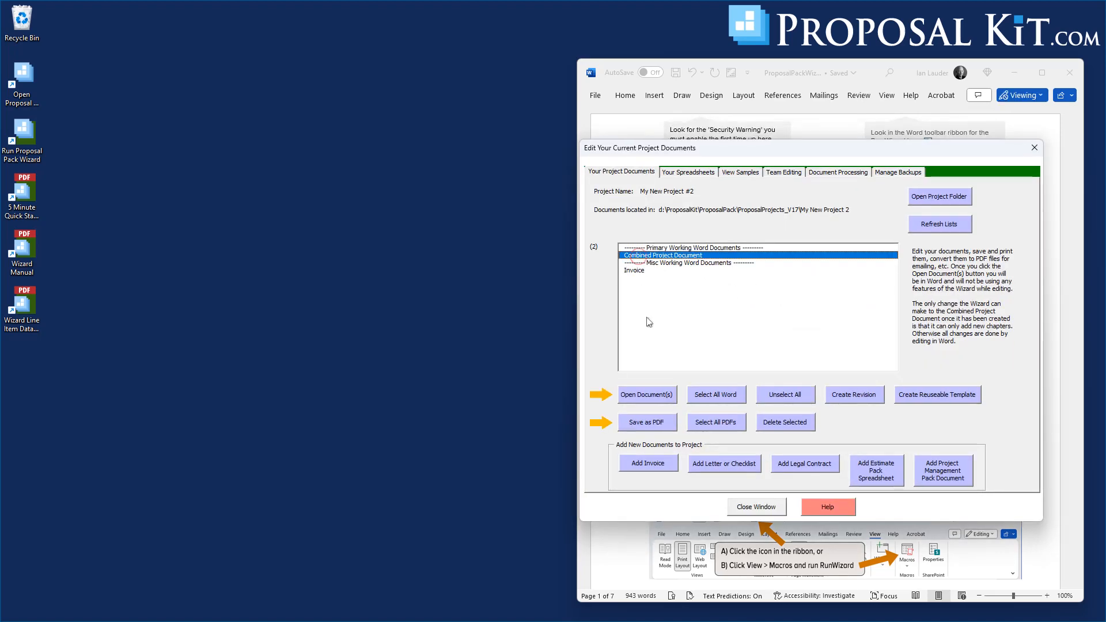
left_click(650, 394)
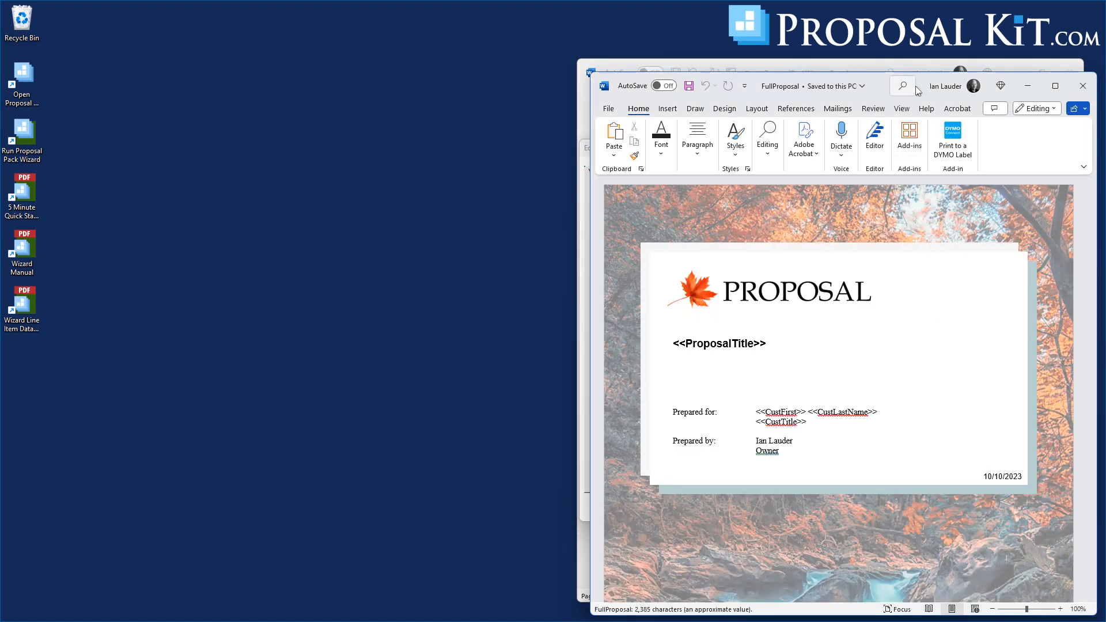
Step: Examine the Cost Summary chapter's quote table and disclaimer in the FullProposal document, then close the document
left_click_drag(915, 85, 385, 30)
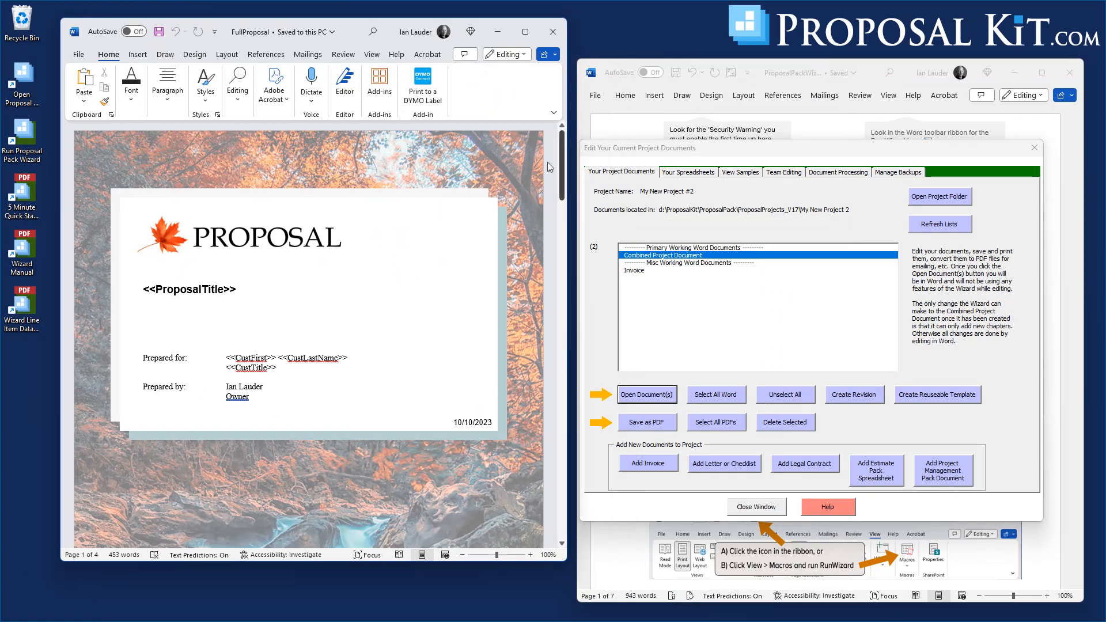
left_click(562, 161)
left_click_drag(562, 161, 567, 360)
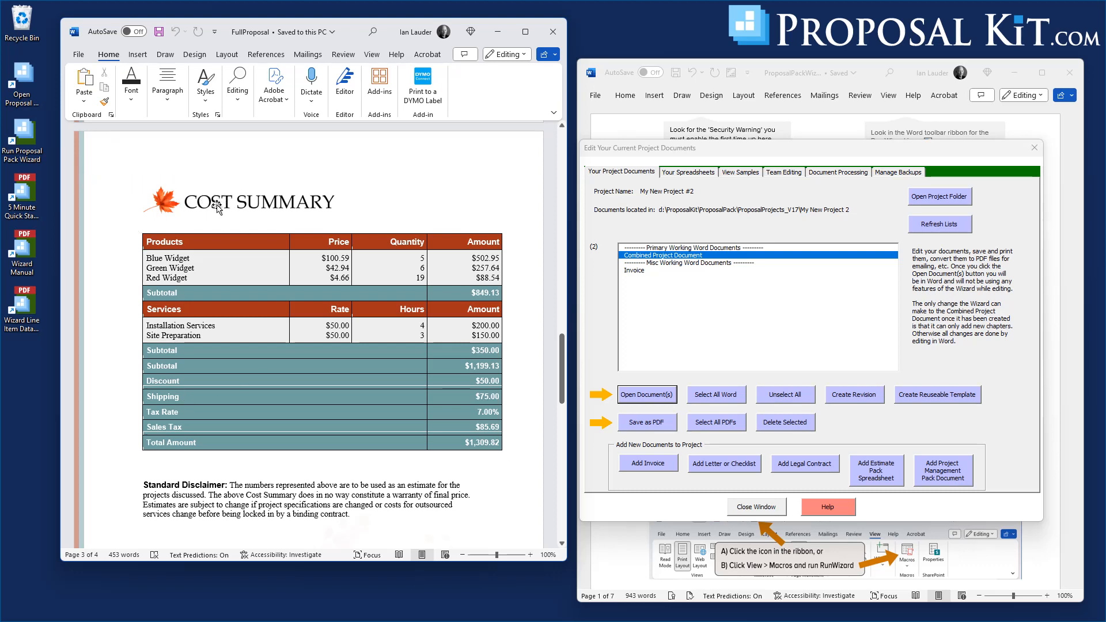
scroll(565, 345, "down", 7)
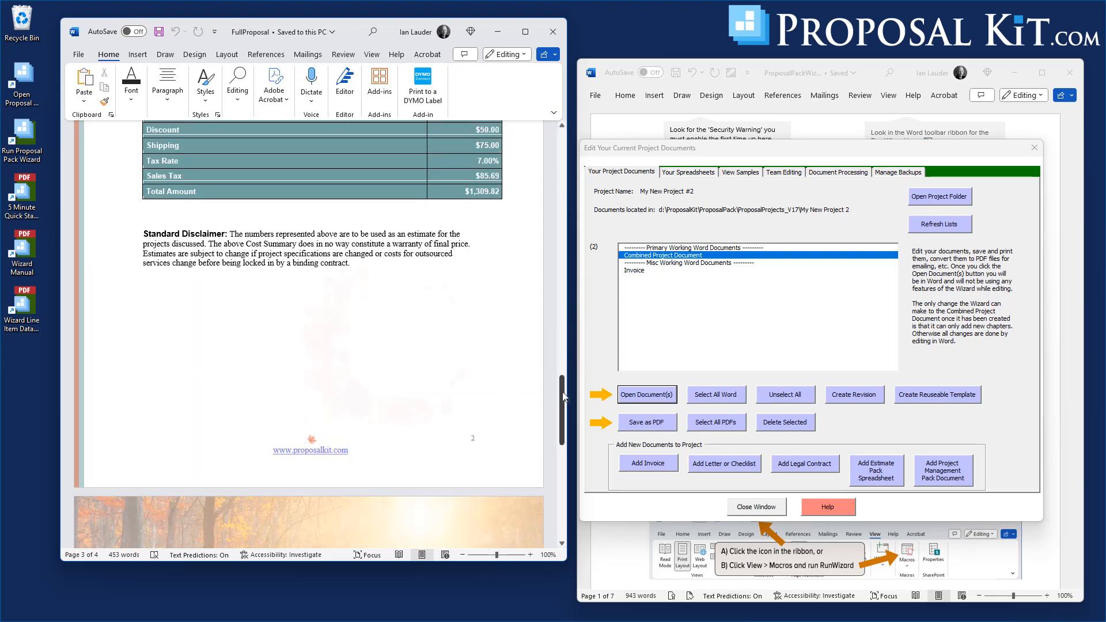
left_click_drag(562, 397, 569, 352)
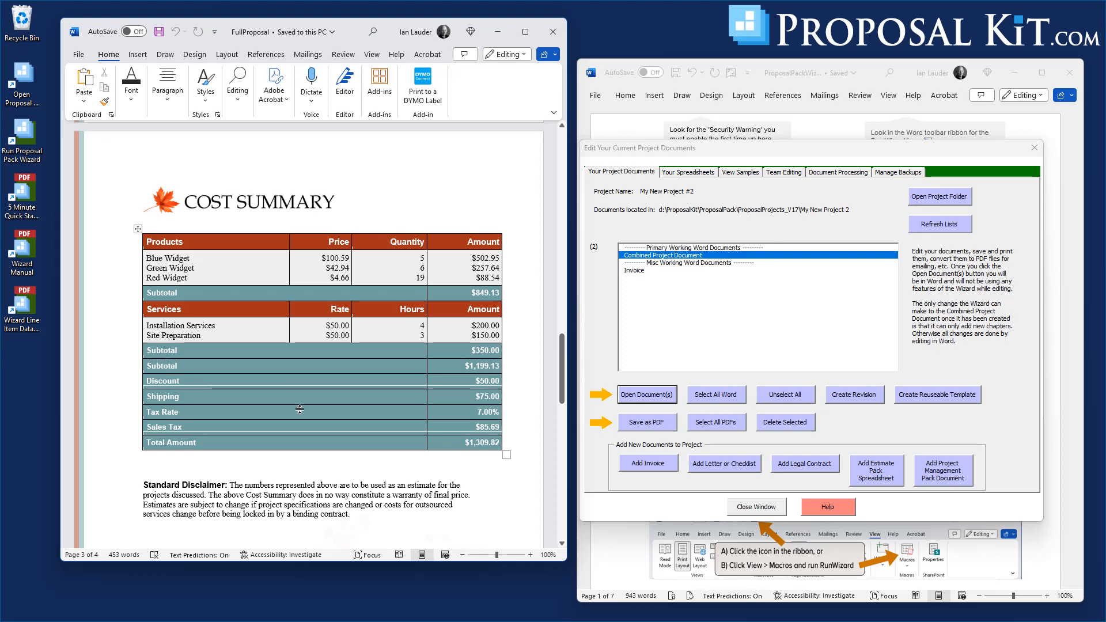
scroll(474, 476, "down", 1)
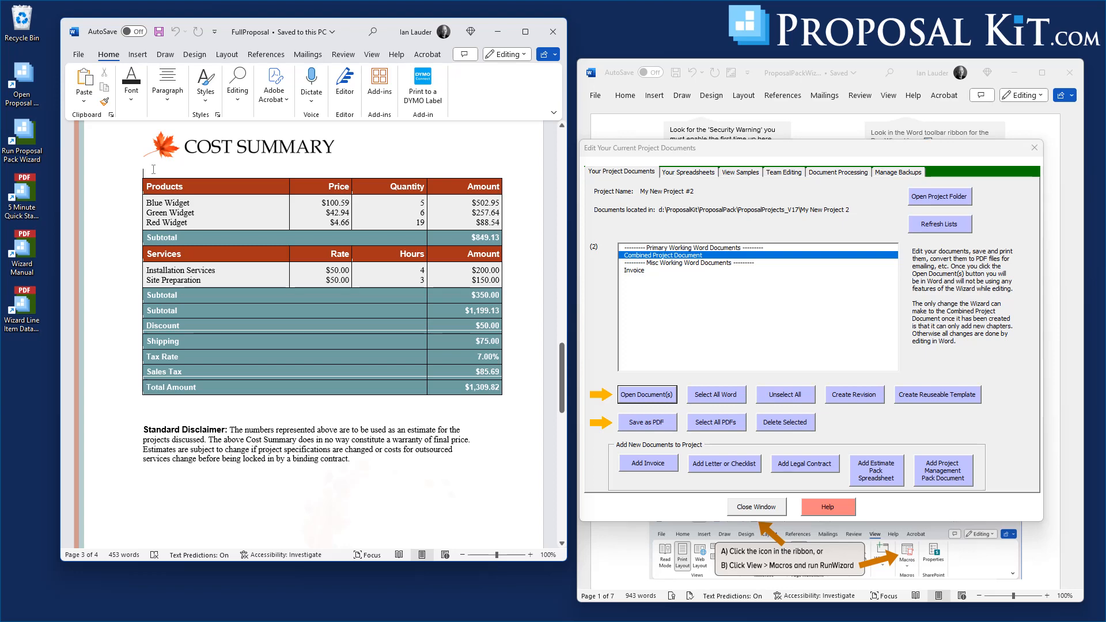
left_click(559, 37)
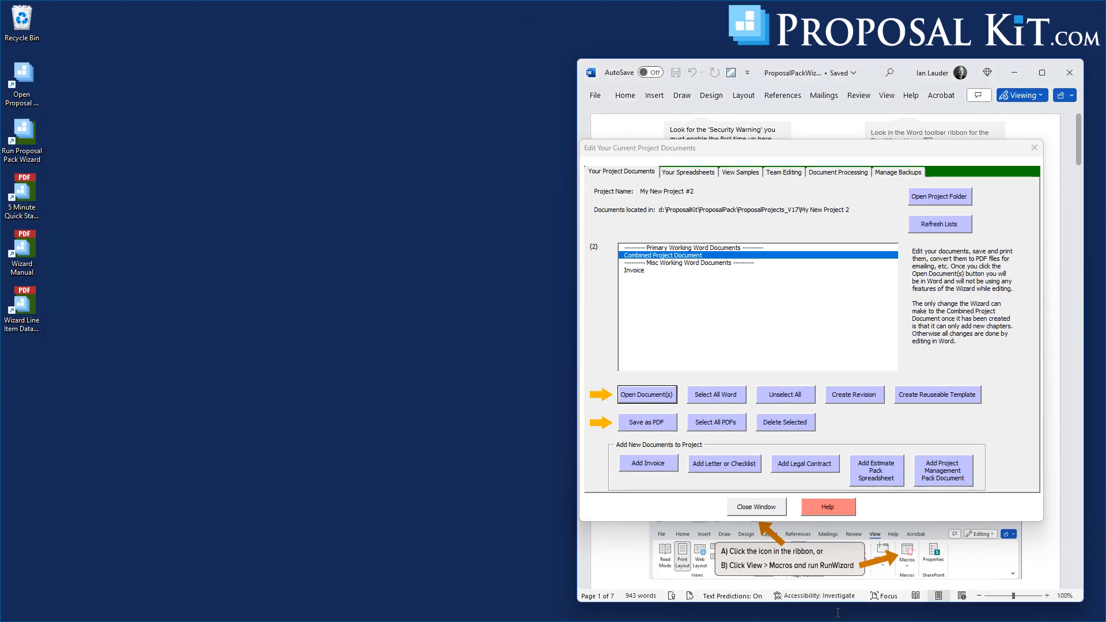